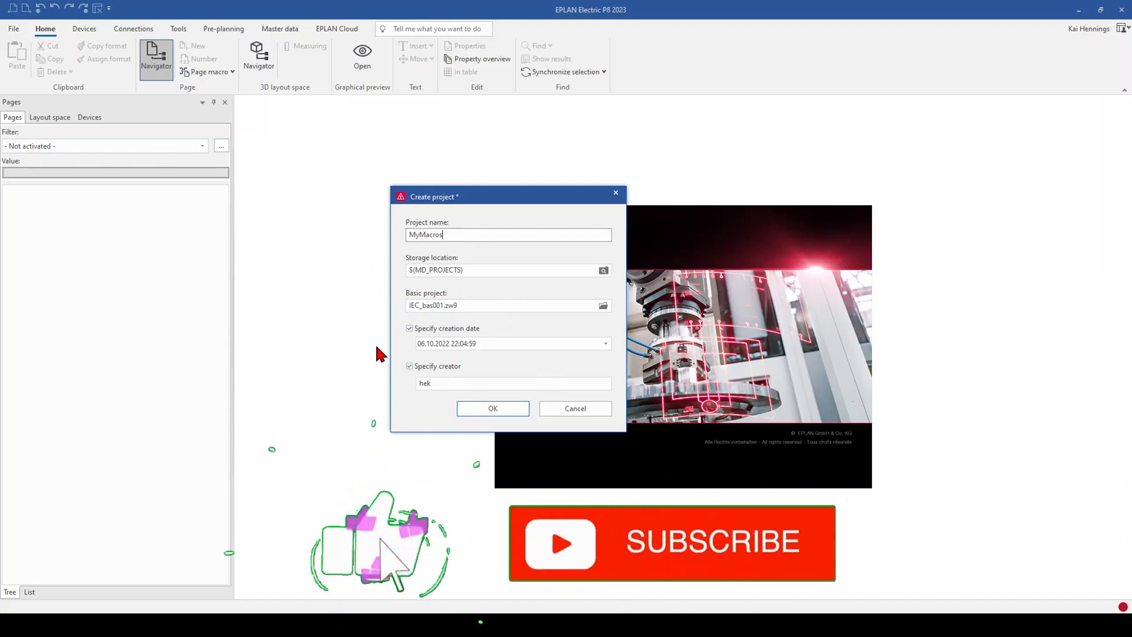
# Create the MyMacros project from the IEC_bas001.zw9 basic project and update its master data
pyautogui.click(487, 409)
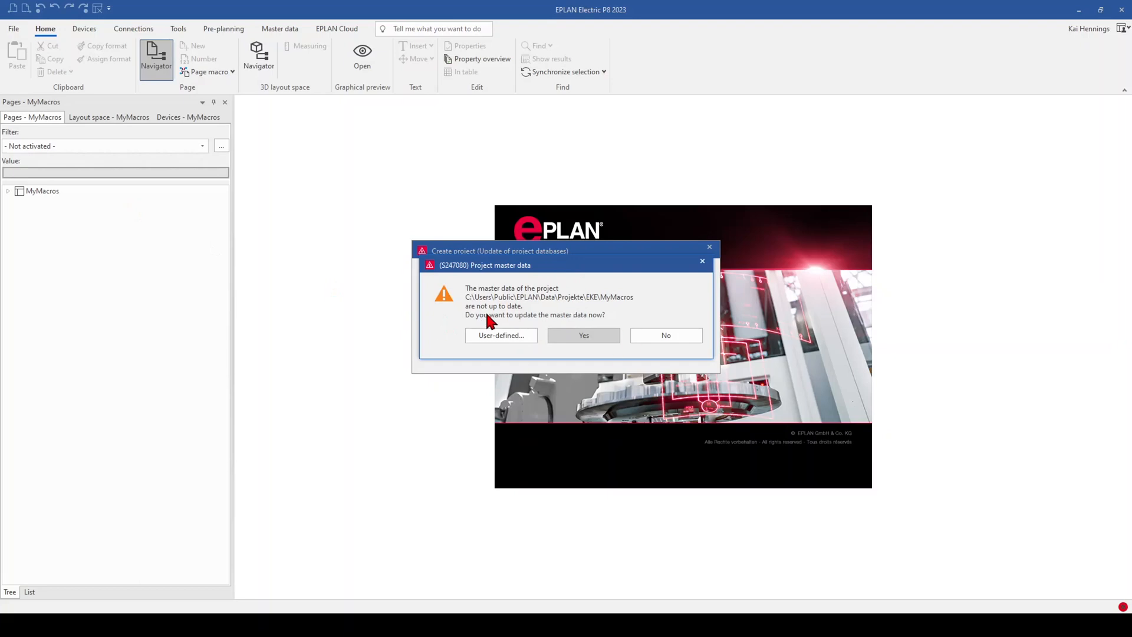
pyautogui.click(587, 335)
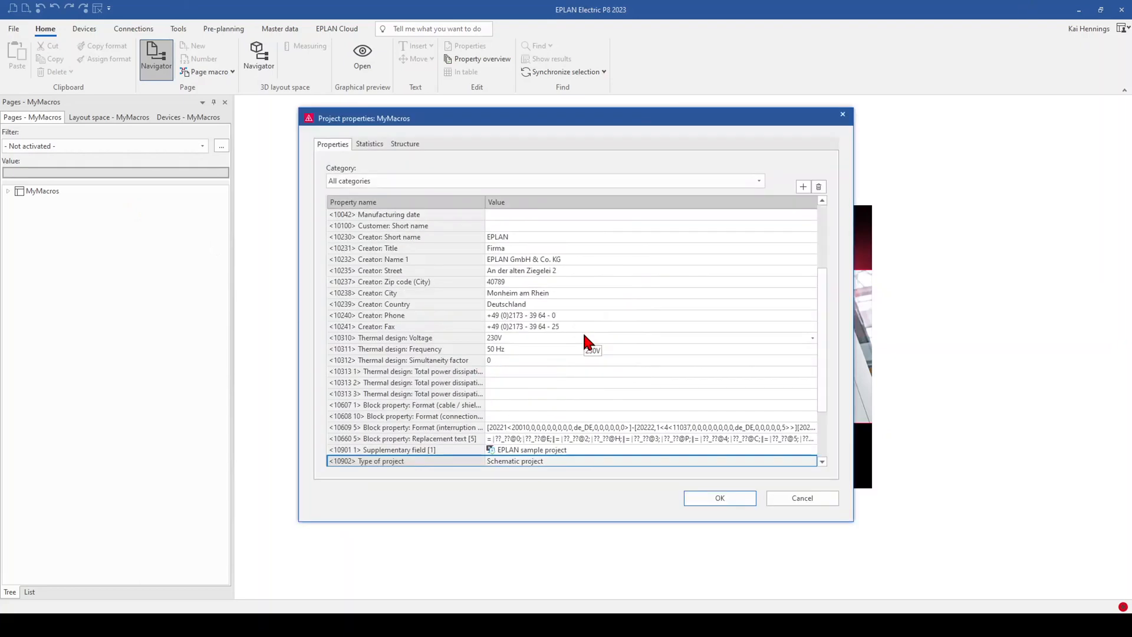
# Set the Type of project property of MyMacros to Macro project
pyautogui.click(392, 249)
pyautogui.scroll(3, 407, 277)
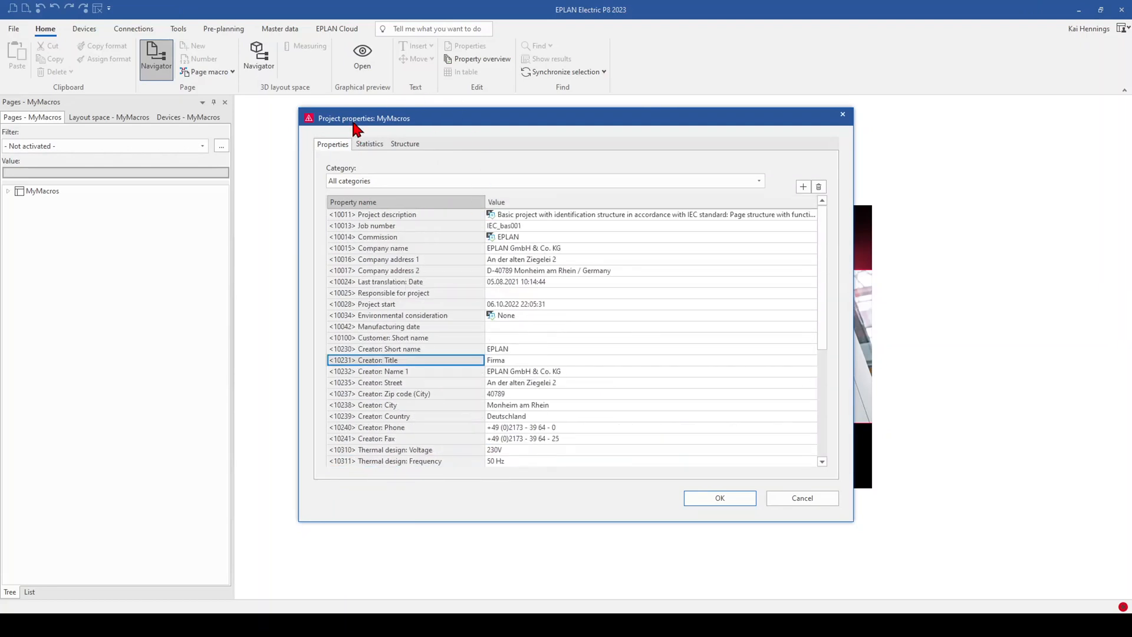
pyautogui.click(504, 217)
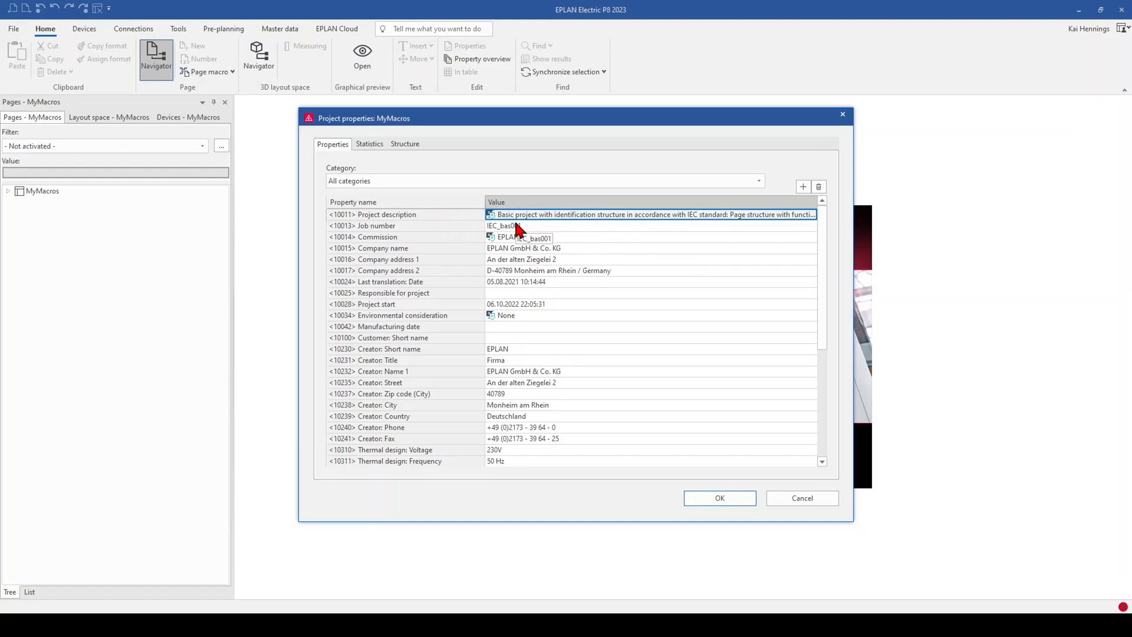
pyautogui.click(408, 341)
pyautogui.scroll(-5, 411, 351)
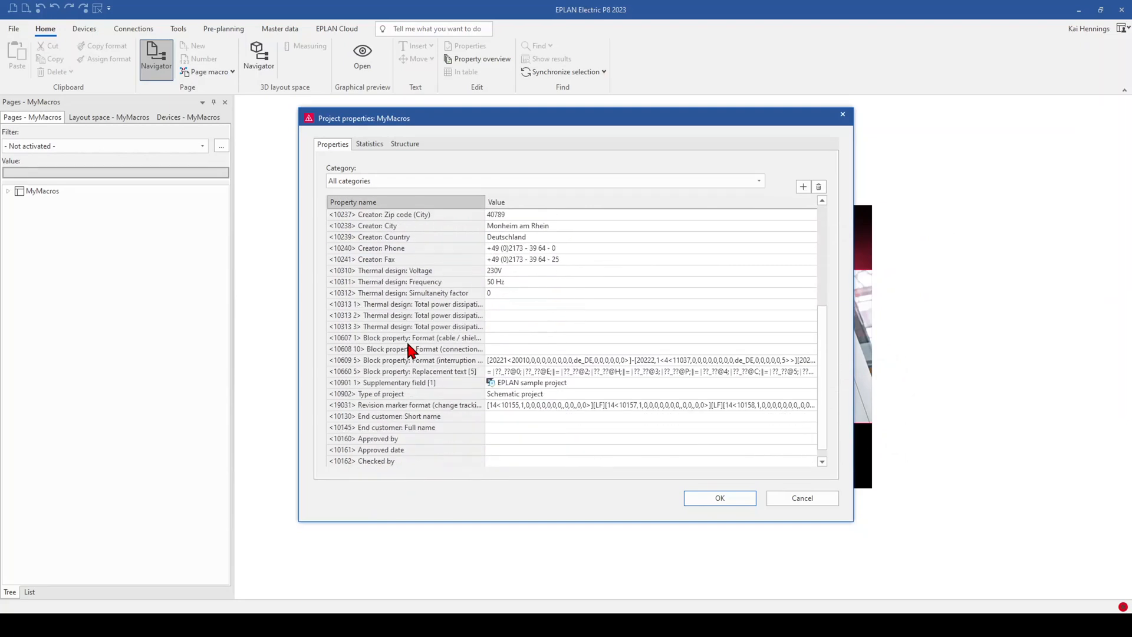
pyautogui.click(401, 396)
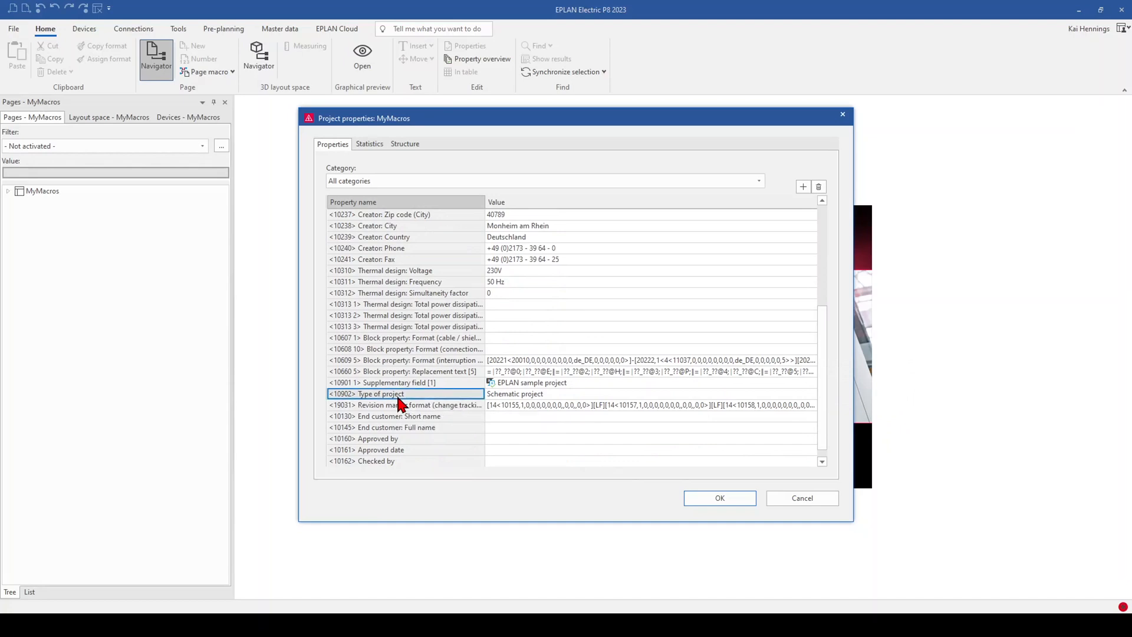
pyautogui.click(508, 394)
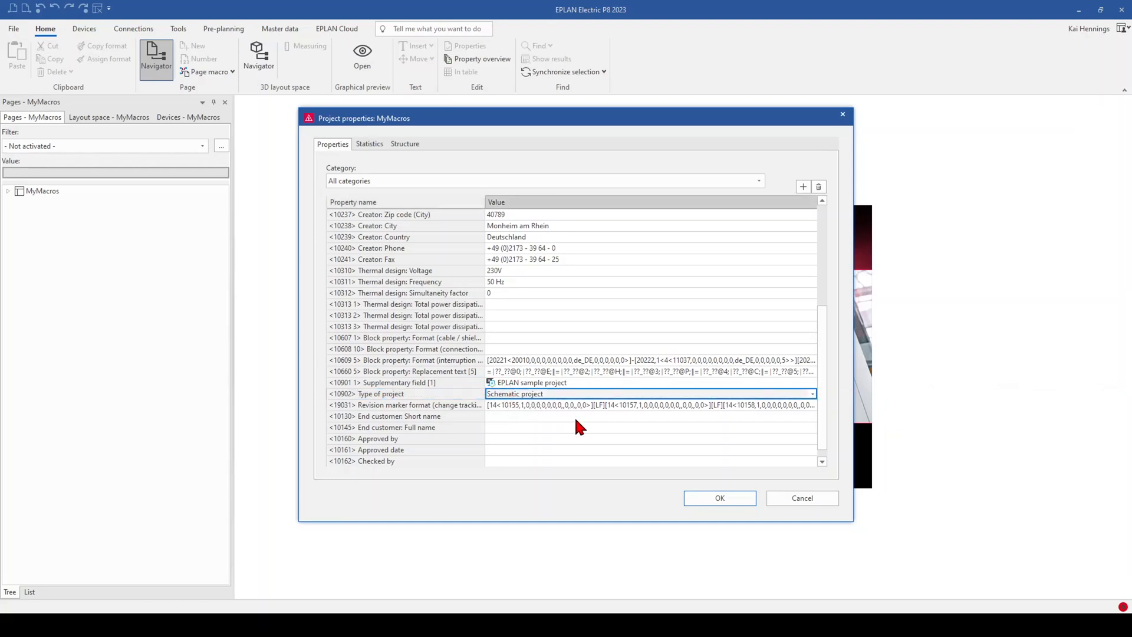
pyautogui.click(813, 394)
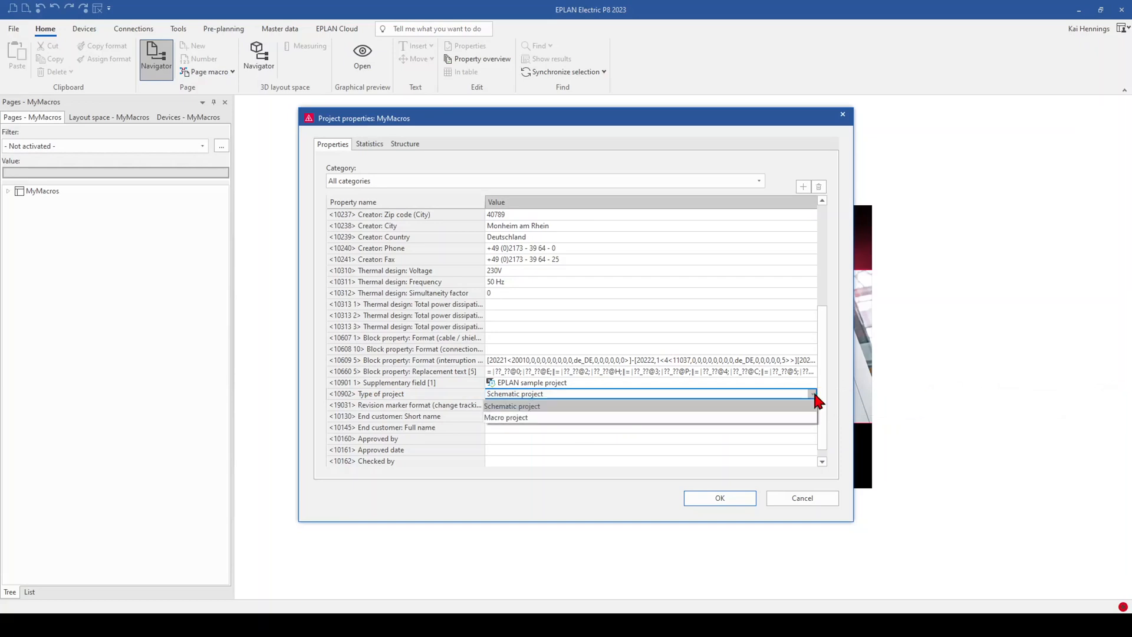
pyautogui.click(736, 417)
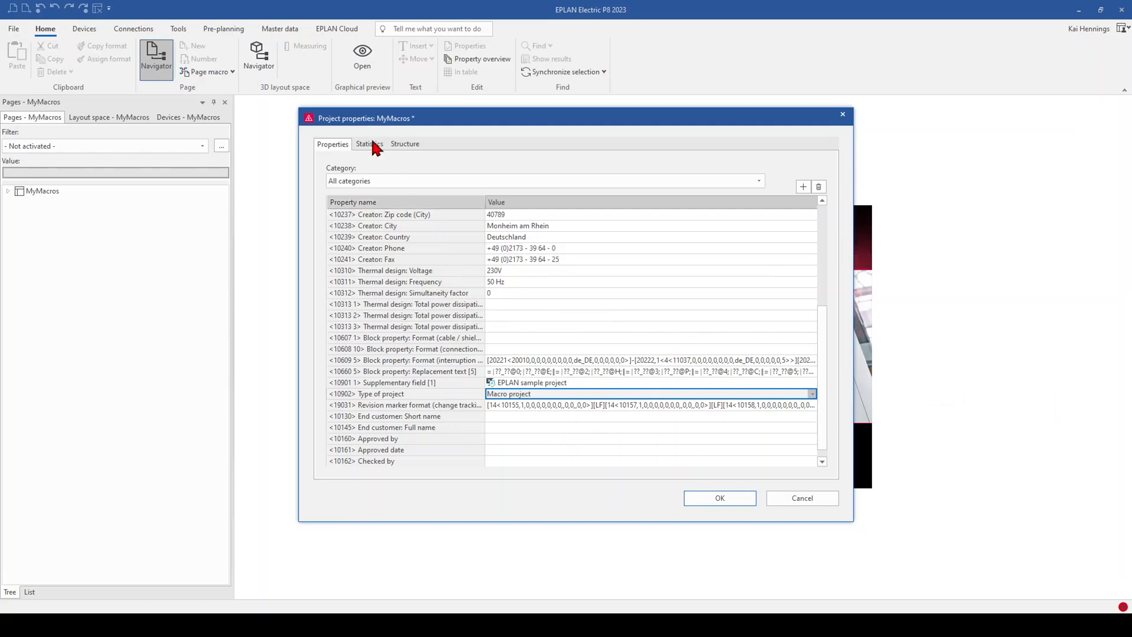
# Open the page structure scheme settings in the MyMacros project properties
pyautogui.click(406, 144)
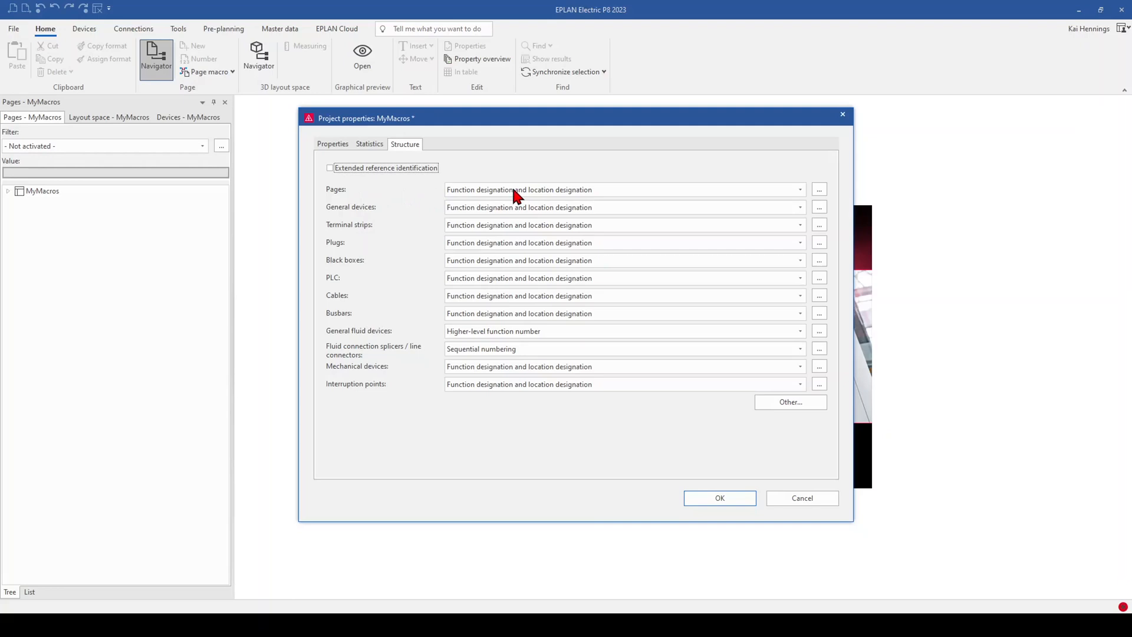
pyautogui.click(820, 189)
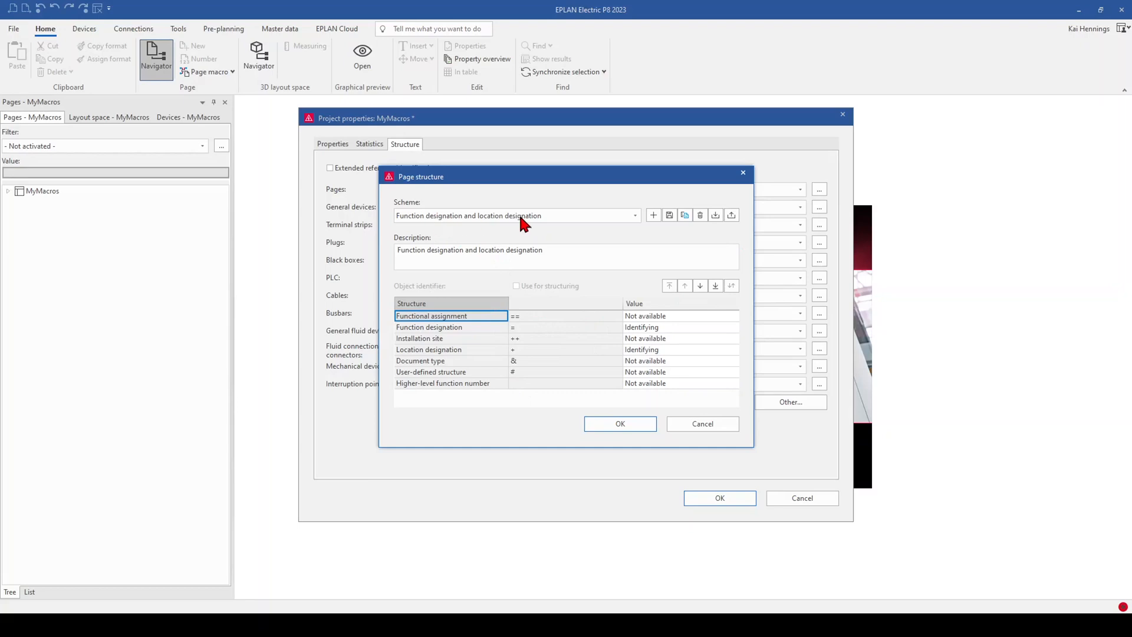
# Try the page structure schemes "Function designation, location designation and document type" and "Higher-level function number"
pyautogui.click(636, 217)
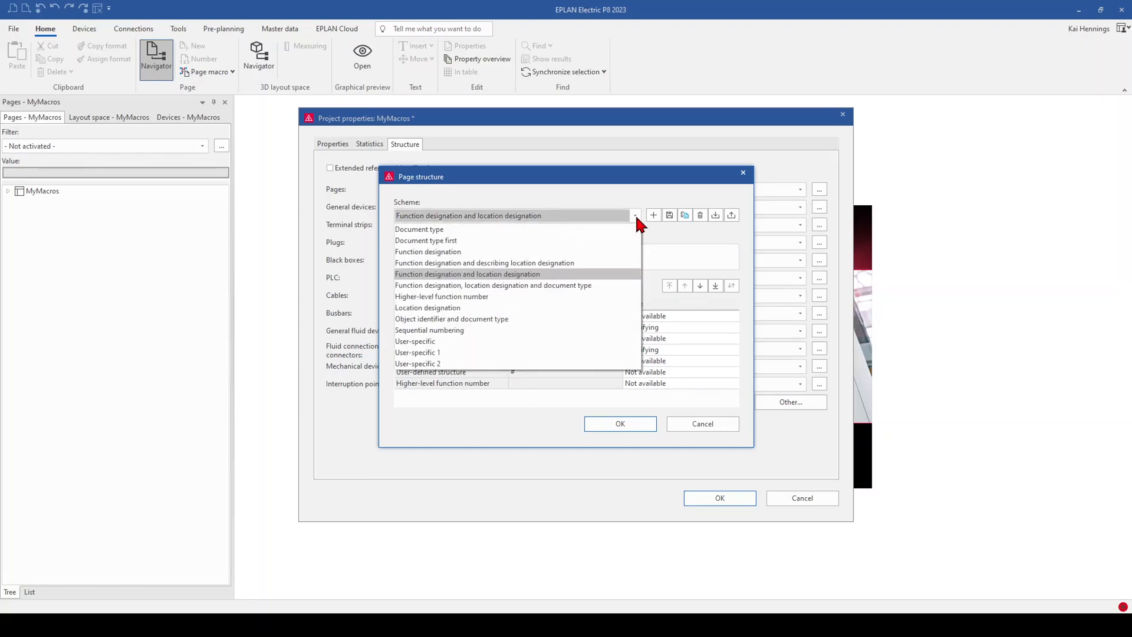
pyautogui.click(559, 287)
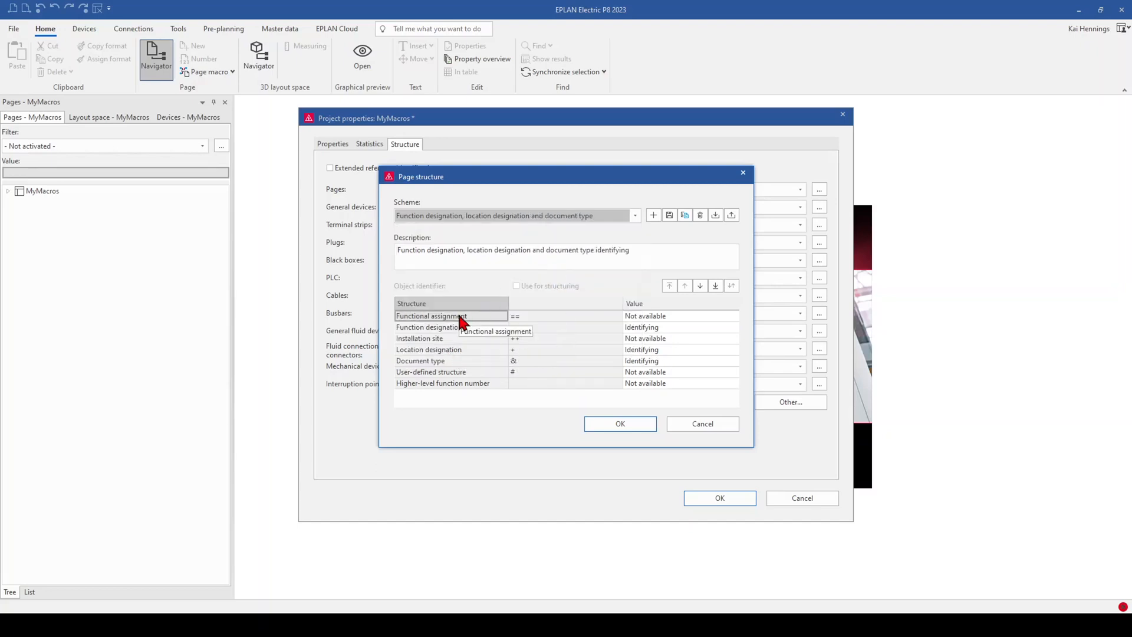
pyautogui.click(635, 216)
pyautogui.click(554, 296)
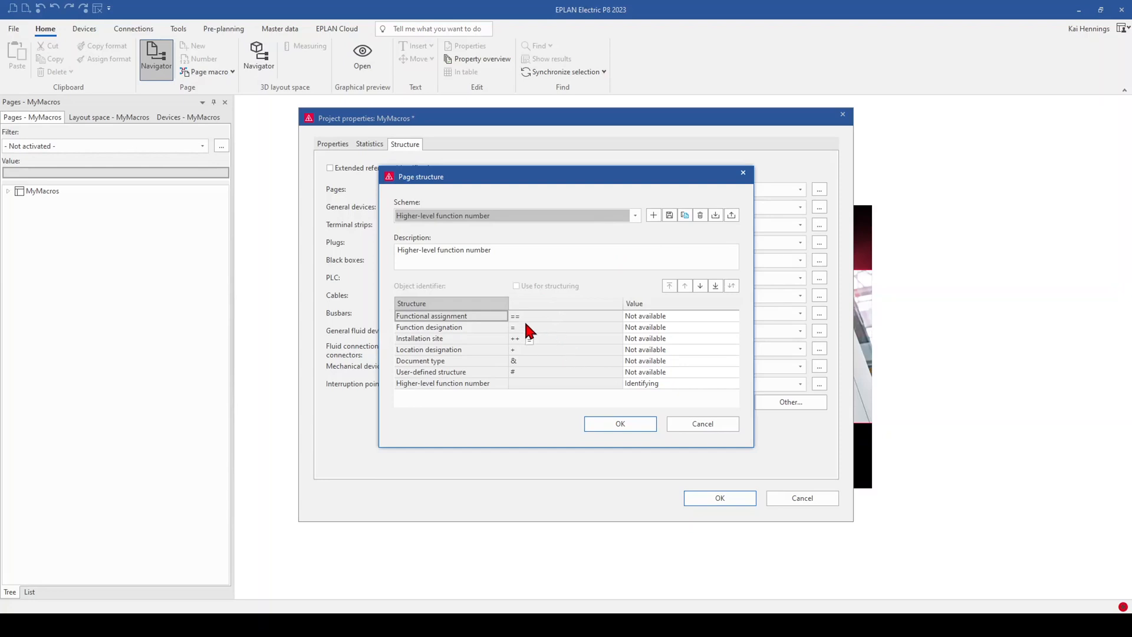
pyautogui.click(630, 318)
# Create a new page structure scheme named MacroProject
pyautogui.click(653, 215)
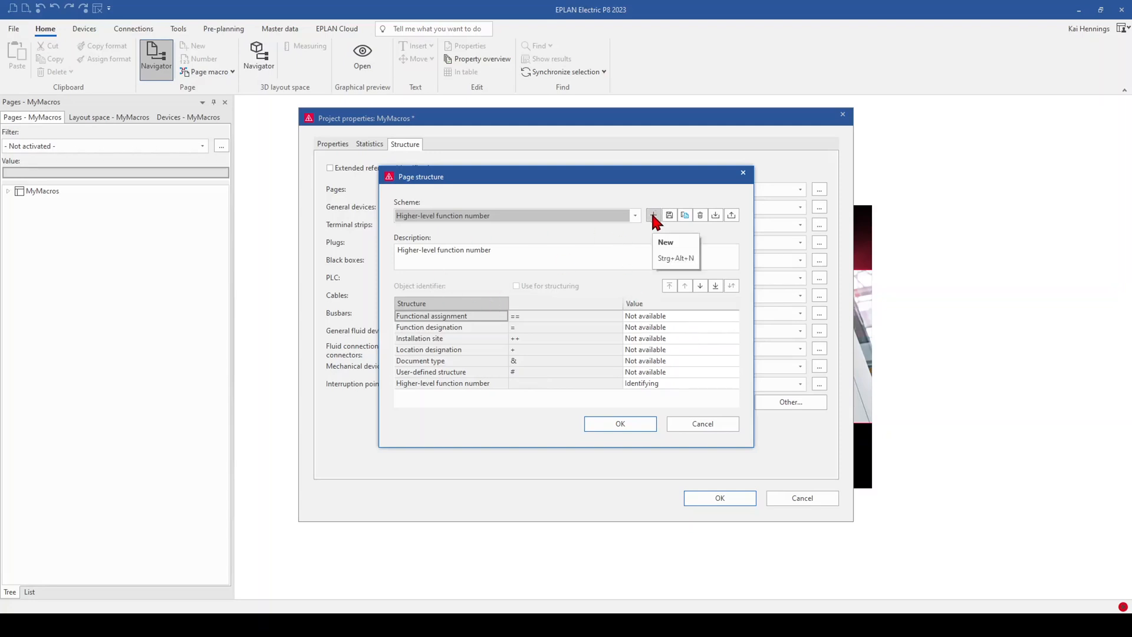
pyautogui.click(659, 234)
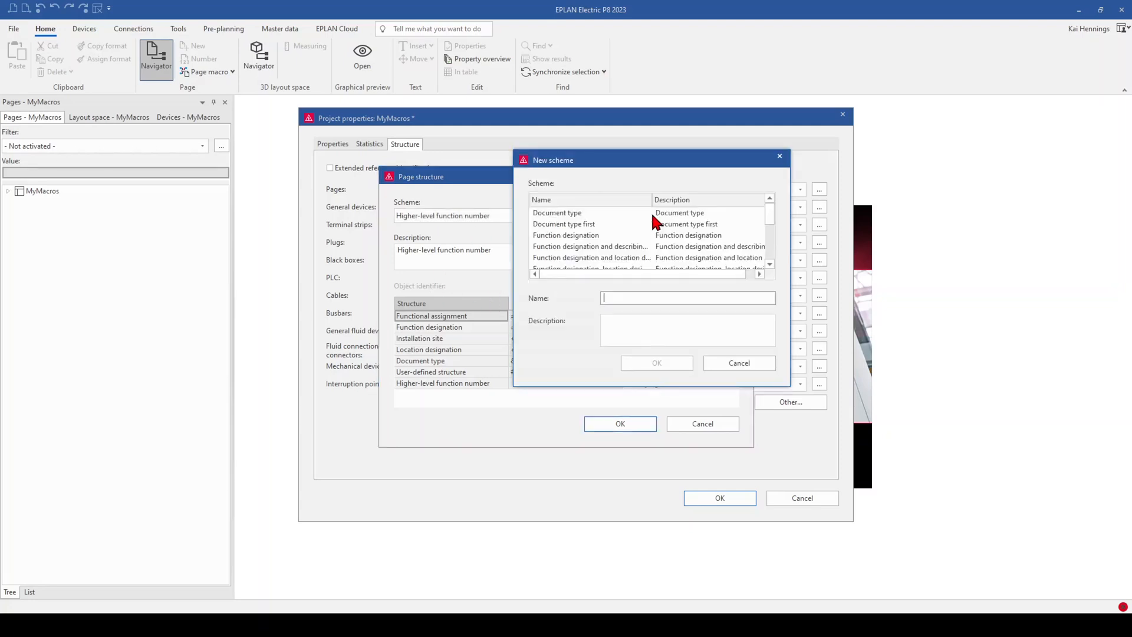
pyautogui.write('MacroProject')
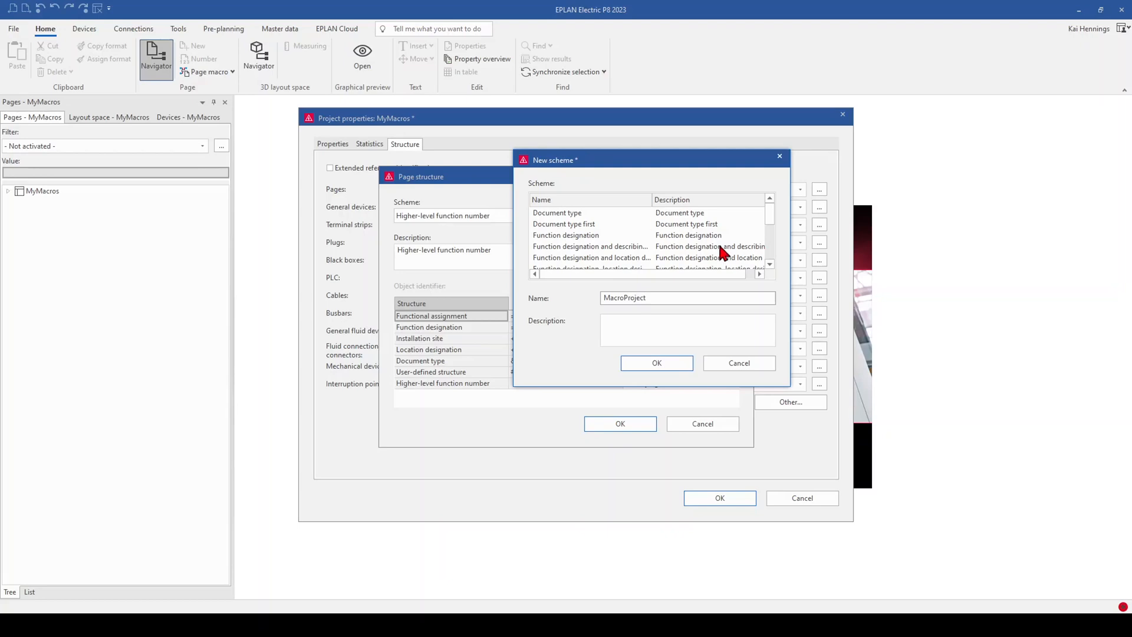
pyautogui.click(661, 364)
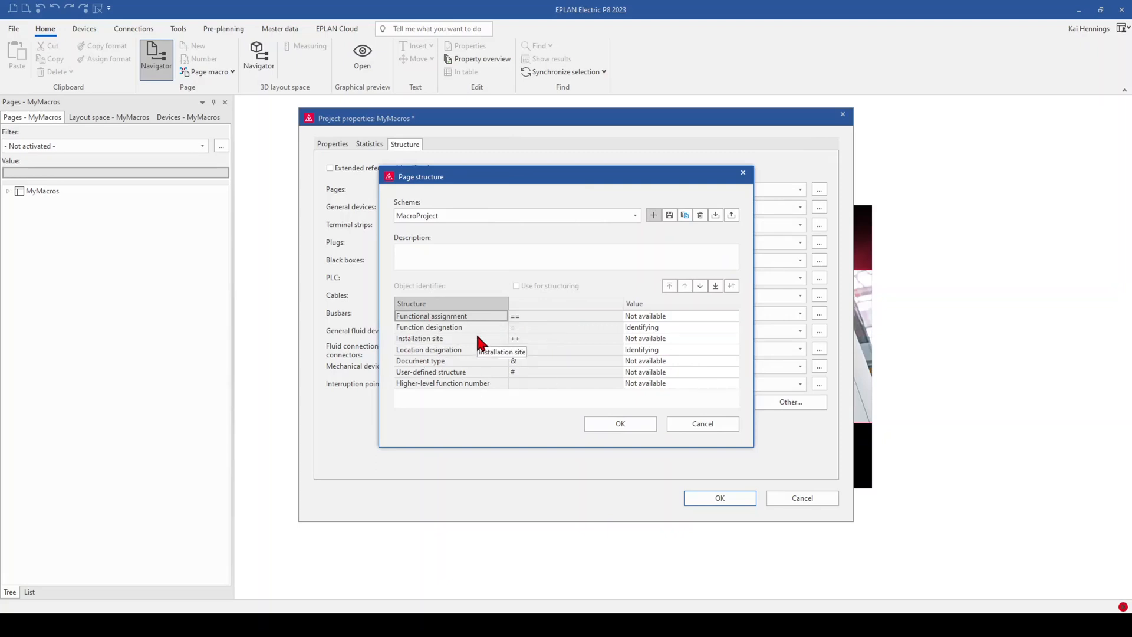
# Set functional assignment, installation site, document type and user-defined structure to Identifying in the MacroProject scheme
pyautogui.click(735, 318)
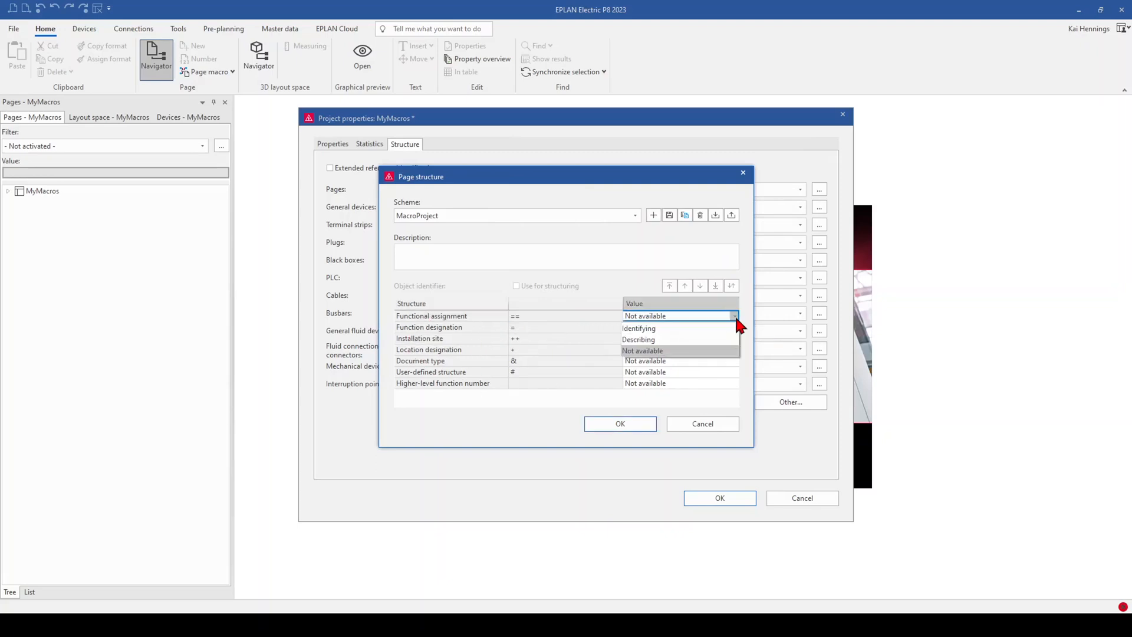
pyautogui.click(707, 327)
pyautogui.click(733, 340)
pyautogui.click(719, 352)
pyautogui.click(734, 362)
pyautogui.click(724, 372)
pyautogui.click(735, 372)
pyautogui.click(727, 383)
pyautogui.click(535, 316)
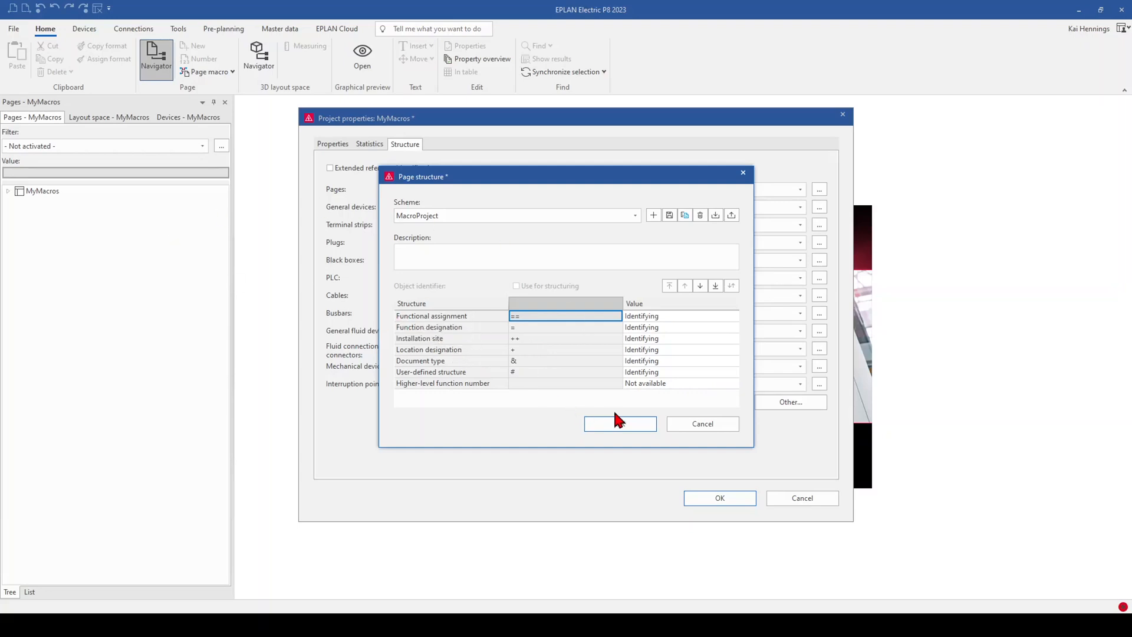
# Save the MacroProject scheme, assign it as the structure for pages, and accept the project properties
pyautogui.click(670, 215)
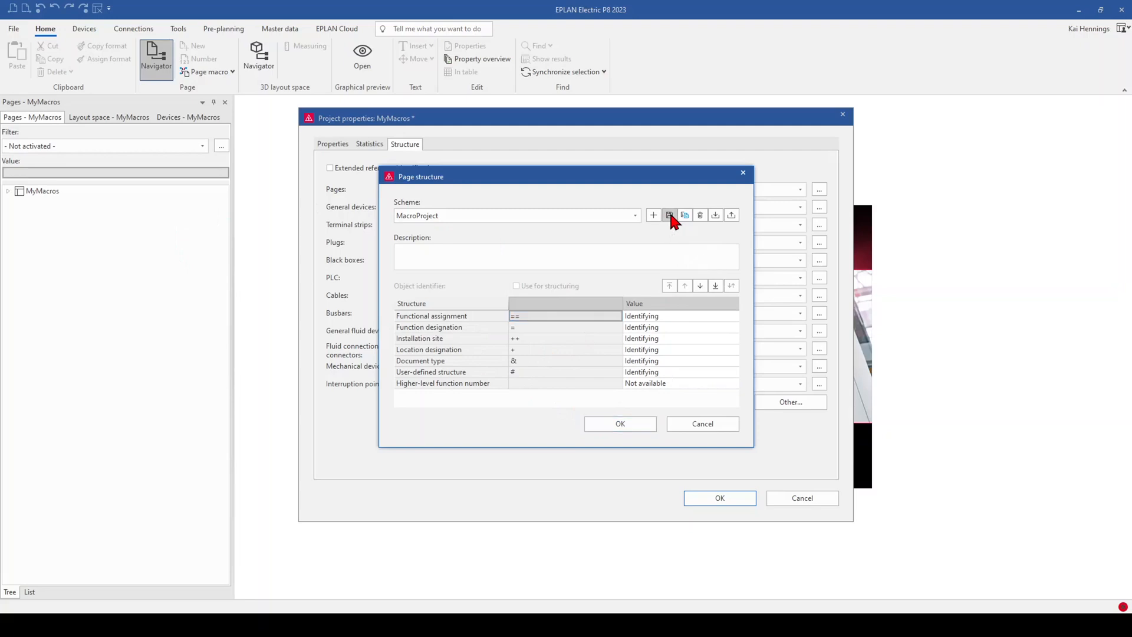
pyautogui.click(620, 424)
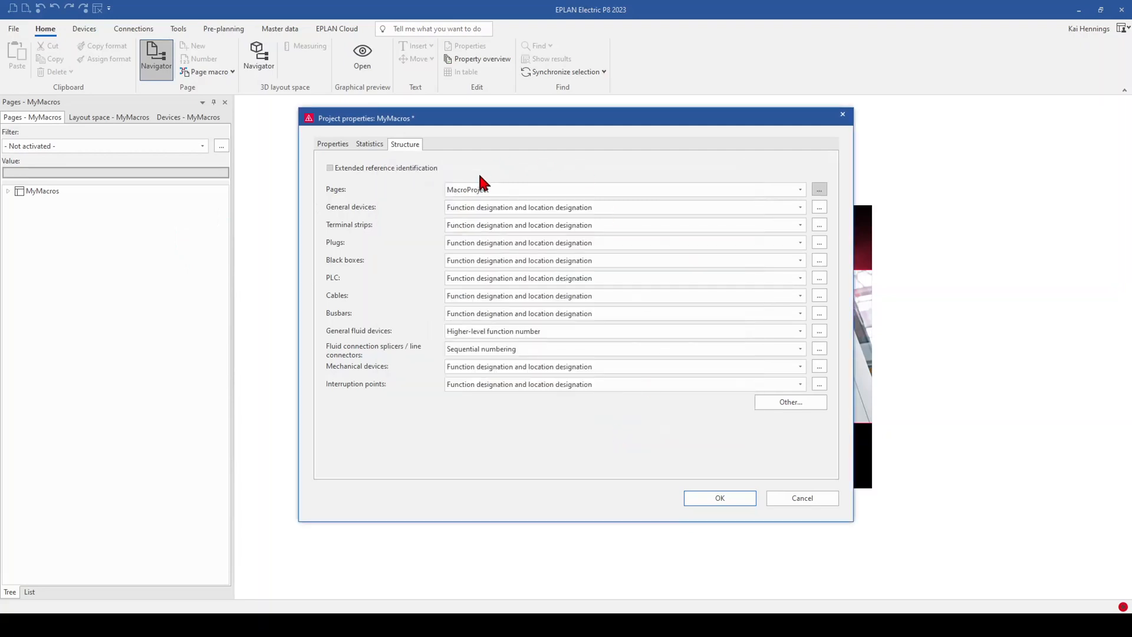
pyautogui.click(721, 497)
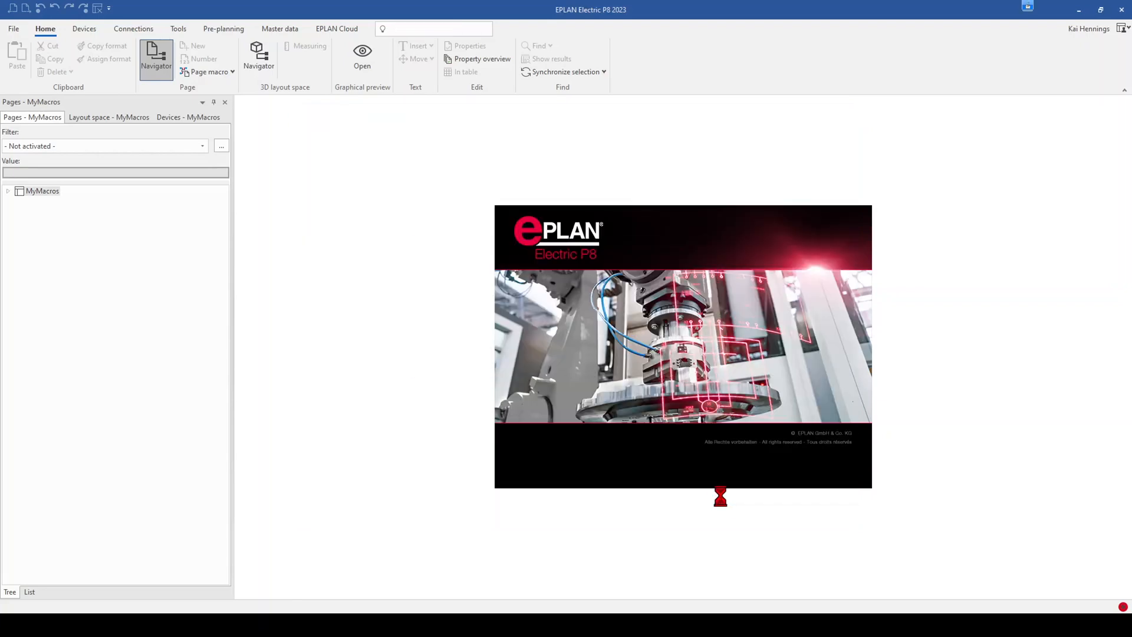
# Open the title page under CA1 and EAA in the MyMacros project and delete it
pyautogui.click(8, 191)
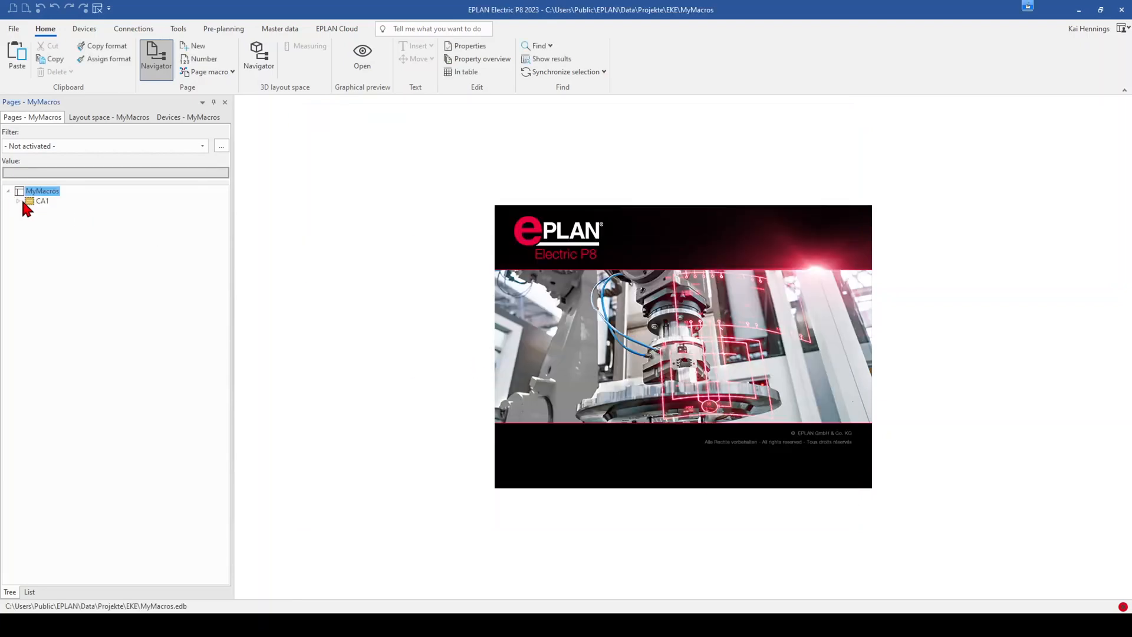
pyautogui.doubleClick(26, 204)
pyautogui.doubleClick(73, 221)
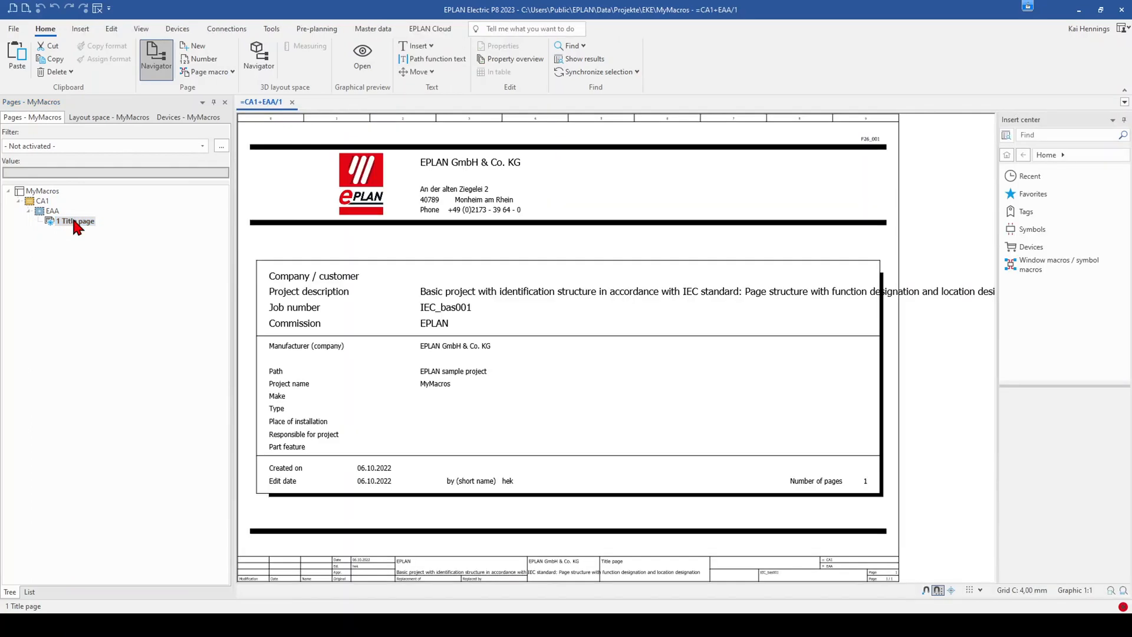
pyautogui.click(77, 223)
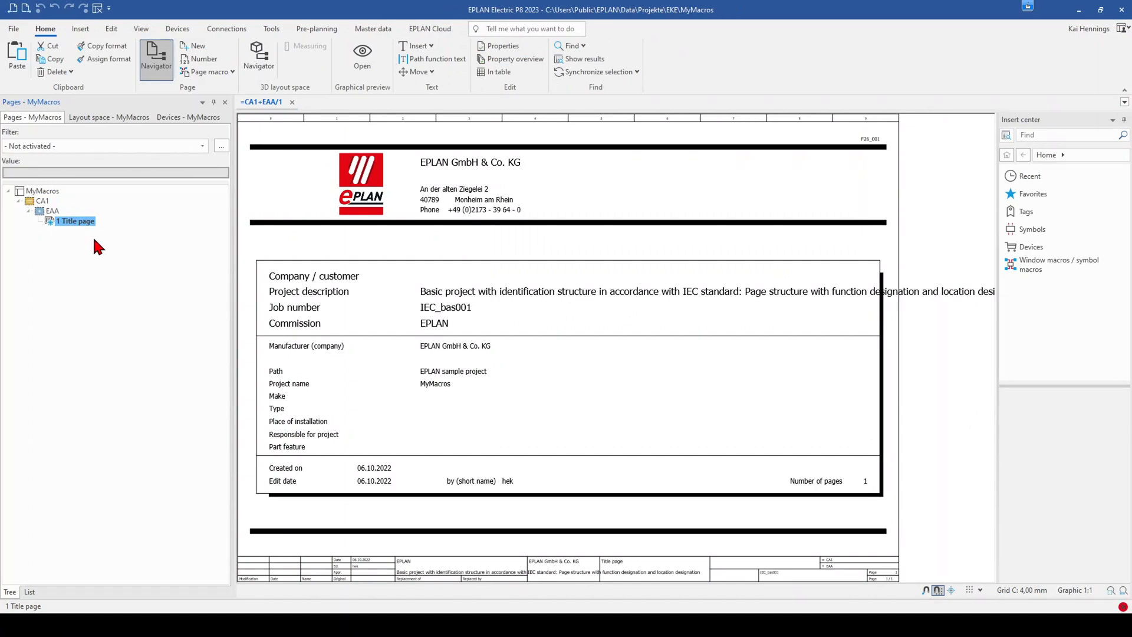
pyautogui.press('Delete')
pyautogui.click(565, 322)
# Start a new page in the MyMacros project and open the structure identifiers of its full page name
pyautogui.click(32, 192)
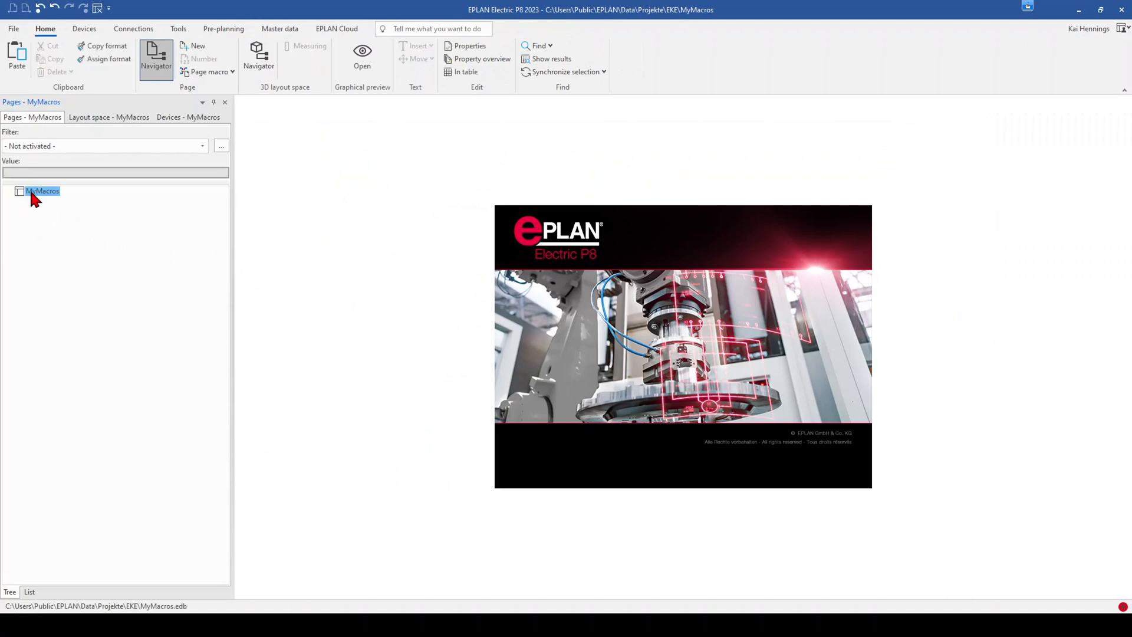
pyautogui.rightClick(32, 193)
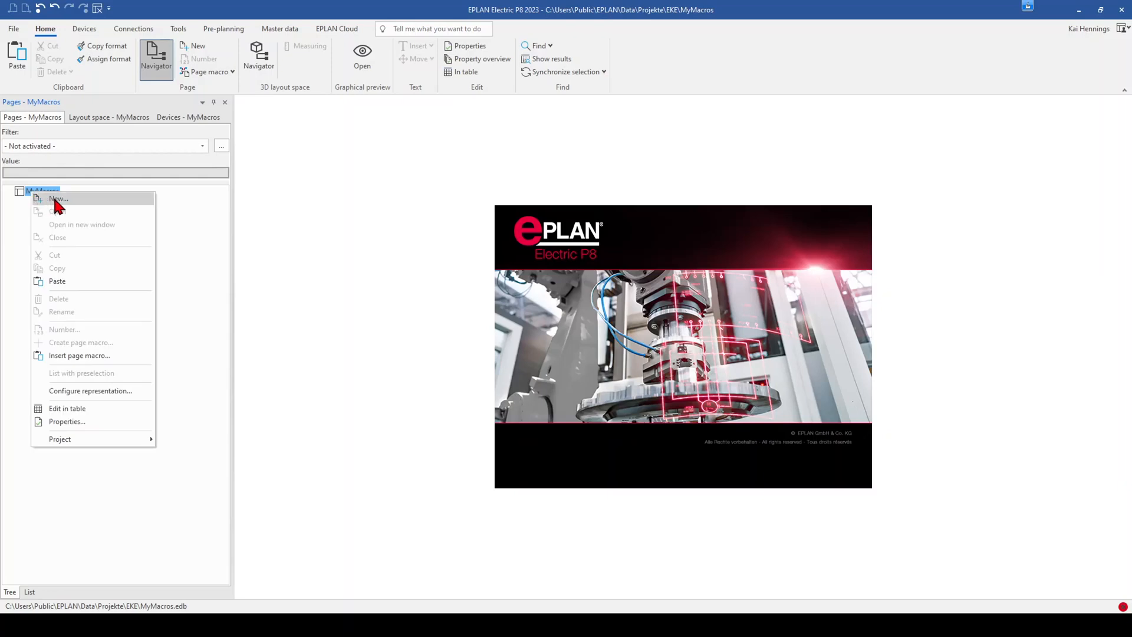
pyautogui.click(56, 199)
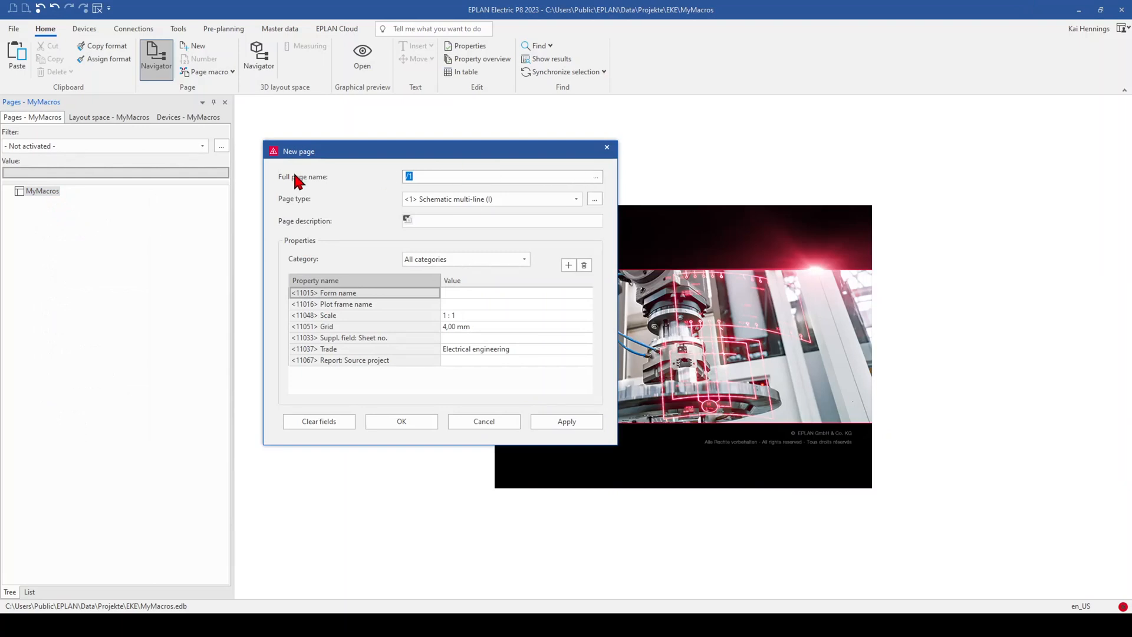
pyautogui.click(595, 177)
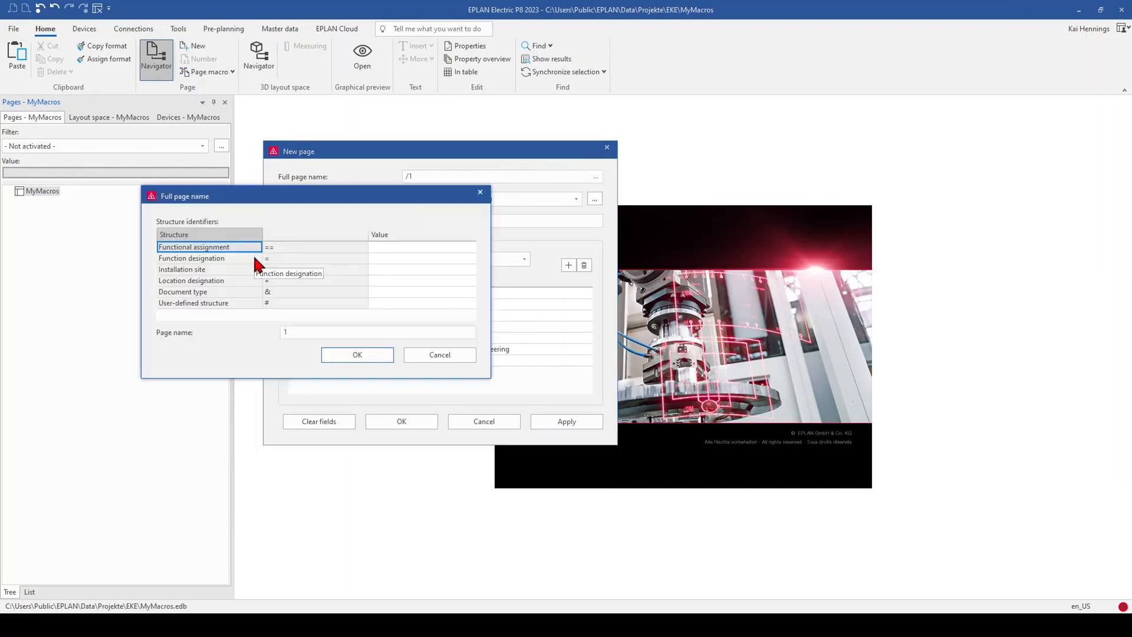
# Set the new page's functional assignment to Electrical, function designation to SIEMENS and installation site to PLC
pyautogui.click(393, 246)
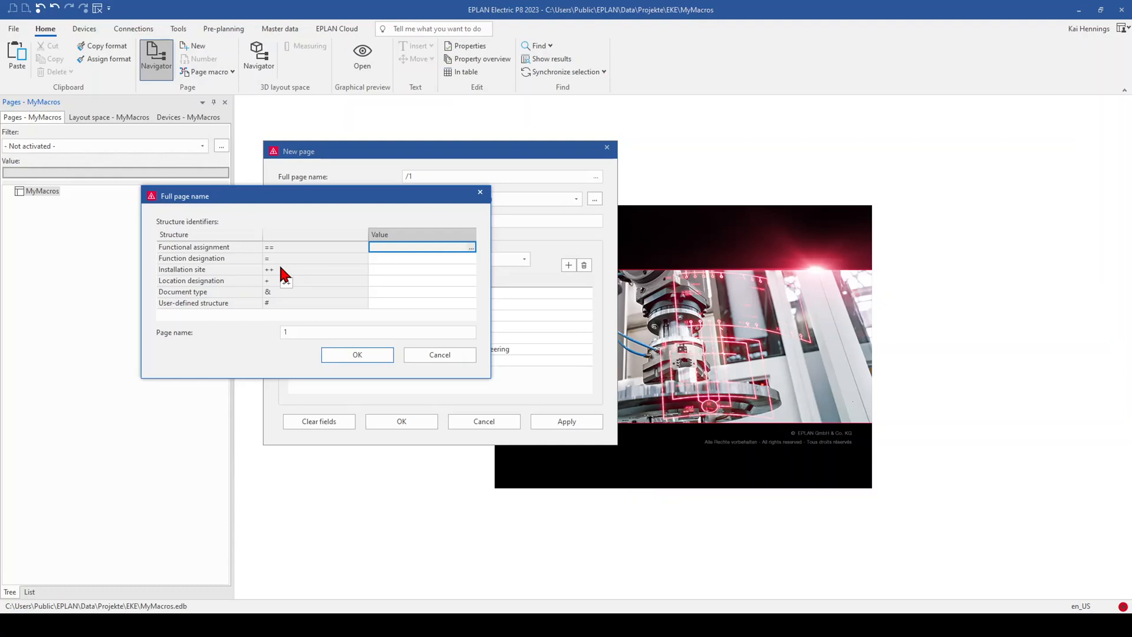
pyautogui.click(389, 248)
pyautogui.write('Electrical')
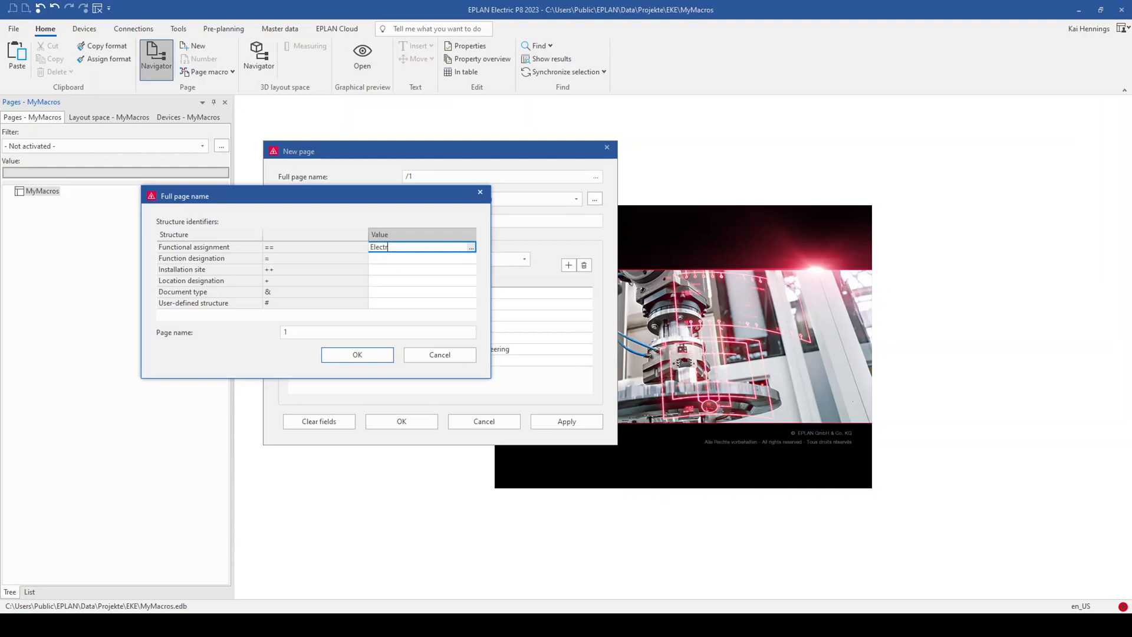
pyautogui.click(387, 258)
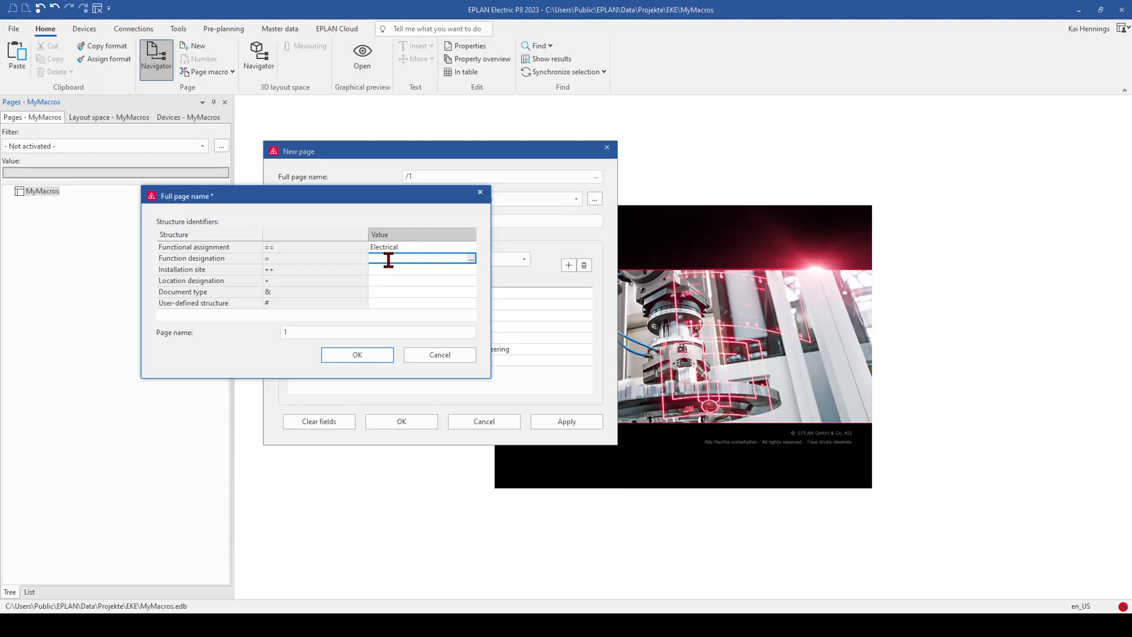
pyautogui.write('SIEMENS')
pyautogui.click(394, 269)
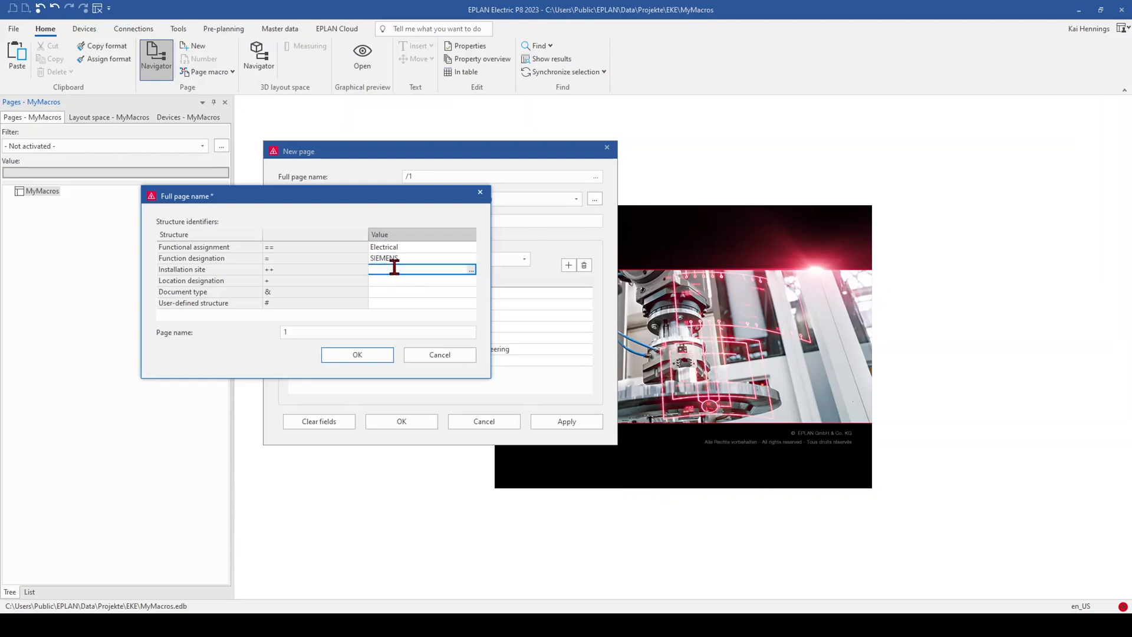
pyautogui.write('PLC')
# Set the location designation to ET200SP, document type to DI and user-defined structure to 6ES7XXXX, and accept the full page name
pyautogui.click(384, 281)
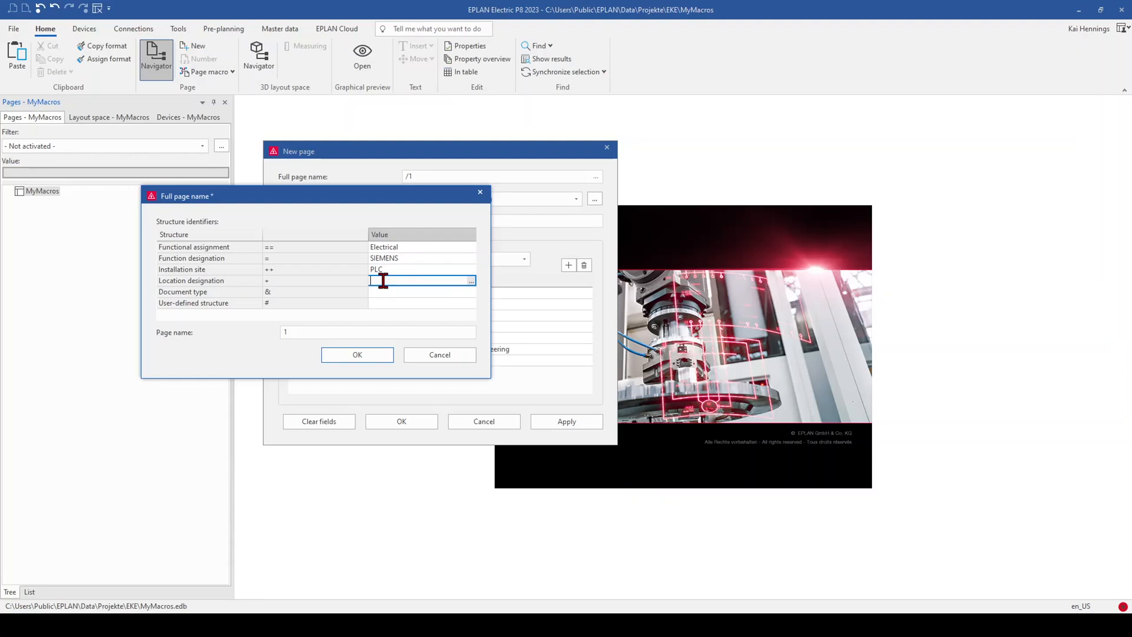
pyautogui.write('ET200SP')
pyautogui.click(385, 292)
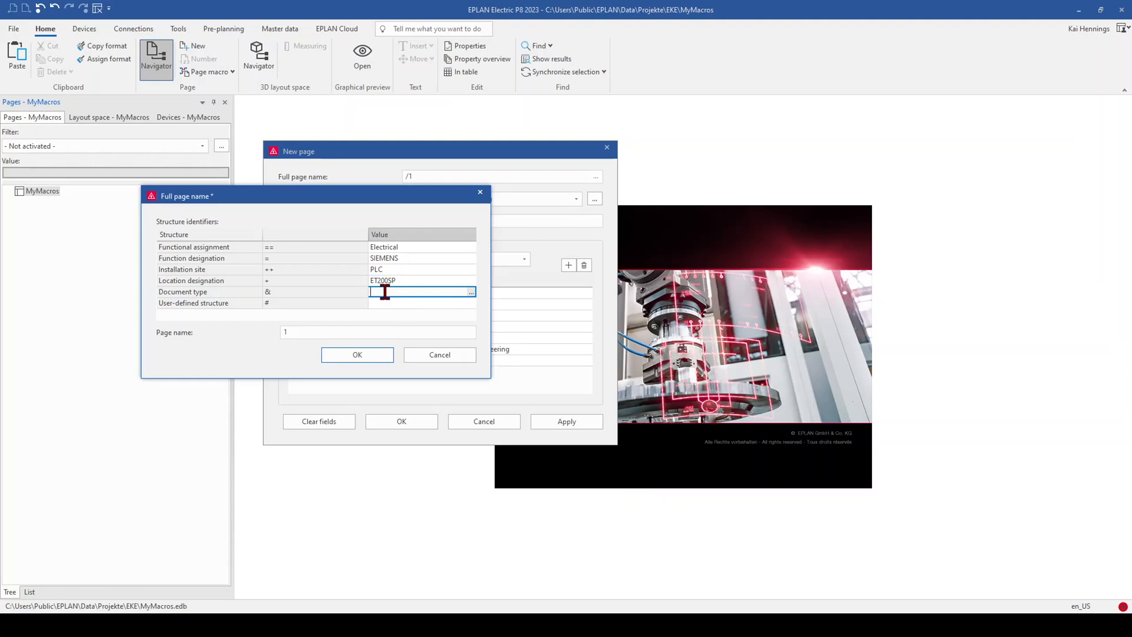
pyautogui.write('DI')
pyautogui.click(374, 303)
pyautogui.write('6ES')
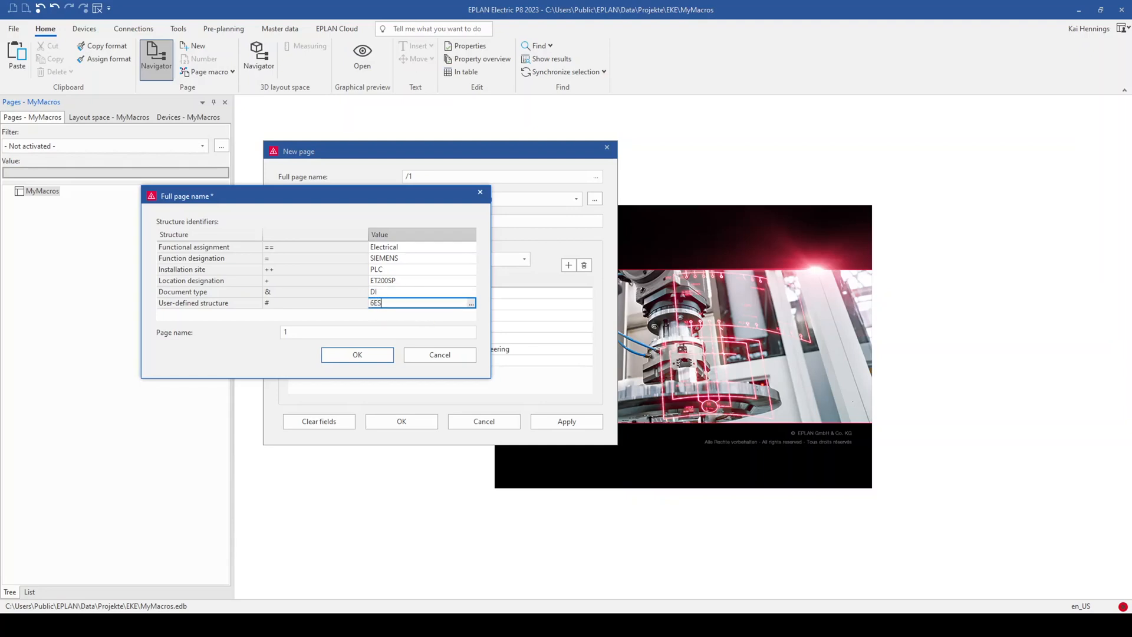
pyautogui.write('7XXXX')
pyautogui.click(368, 359)
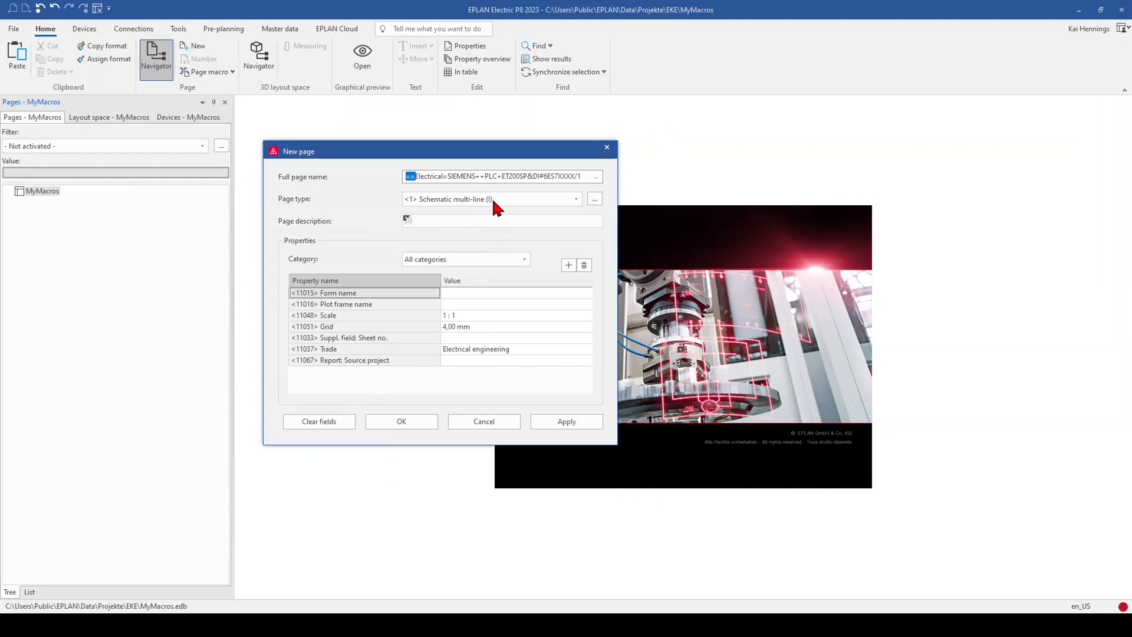
# Describe the multi-line schematic page as Mainfunction, create it and open it
pyautogui.click(462, 220)
pyautogui.write('Mainfunction')
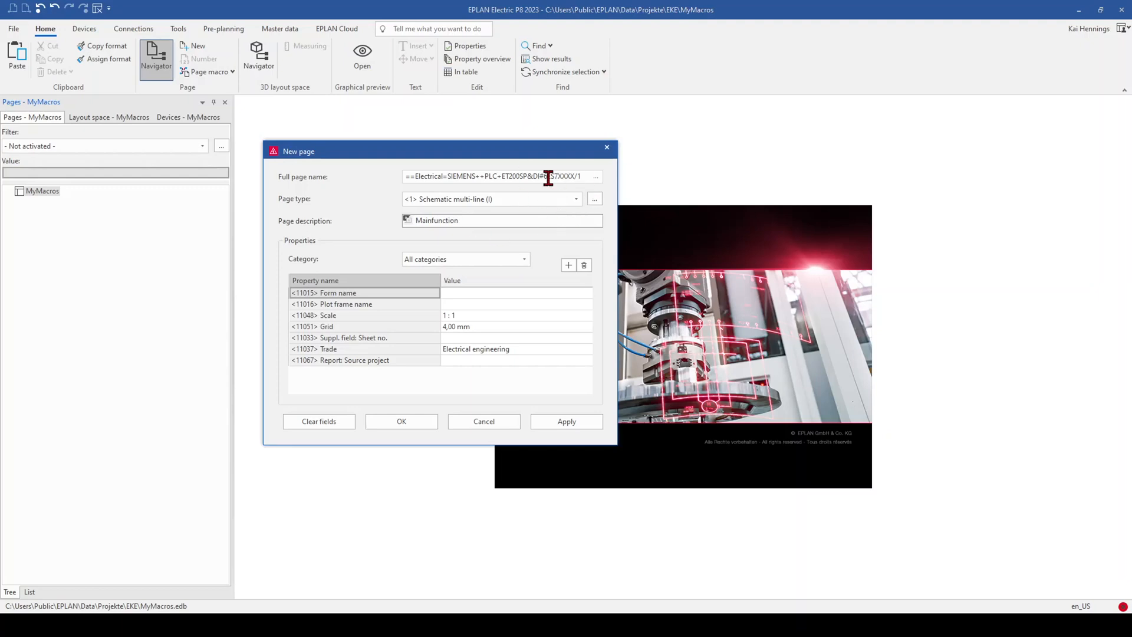
pyautogui.click(575, 422)
pyautogui.click(412, 423)
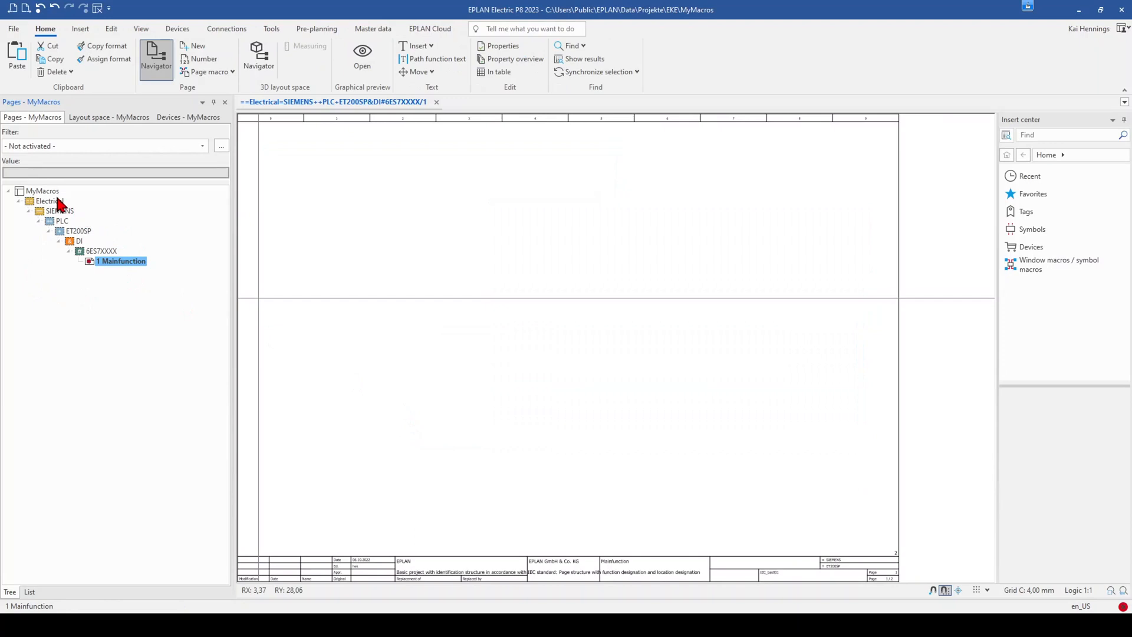
pyautogui.click(103, 261)
pyautogui.press('Return')
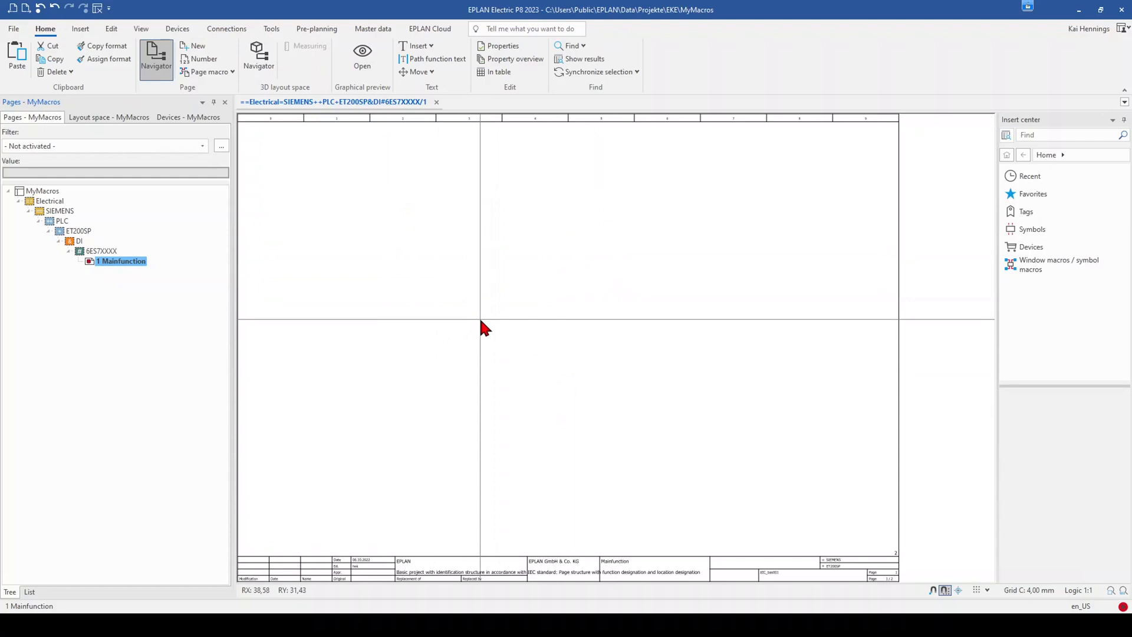
# Create page 2 under 6ES7XXXX with page type Overview and the description PLC Overview
pyautogui.rightClick(113, 262)
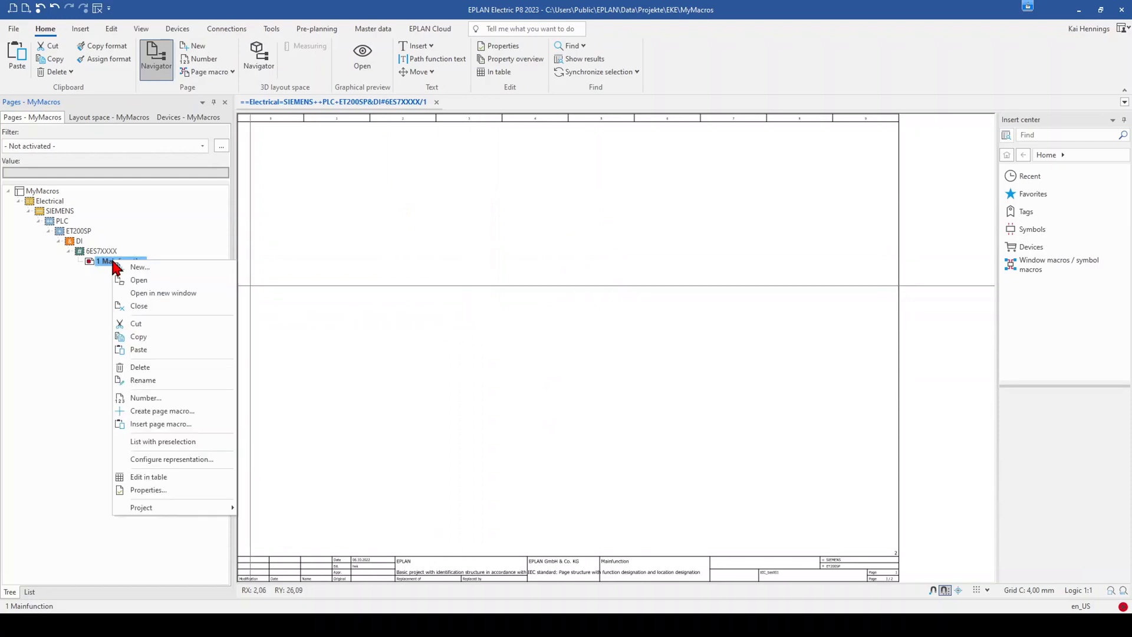
pyautogui.click(137, 269)
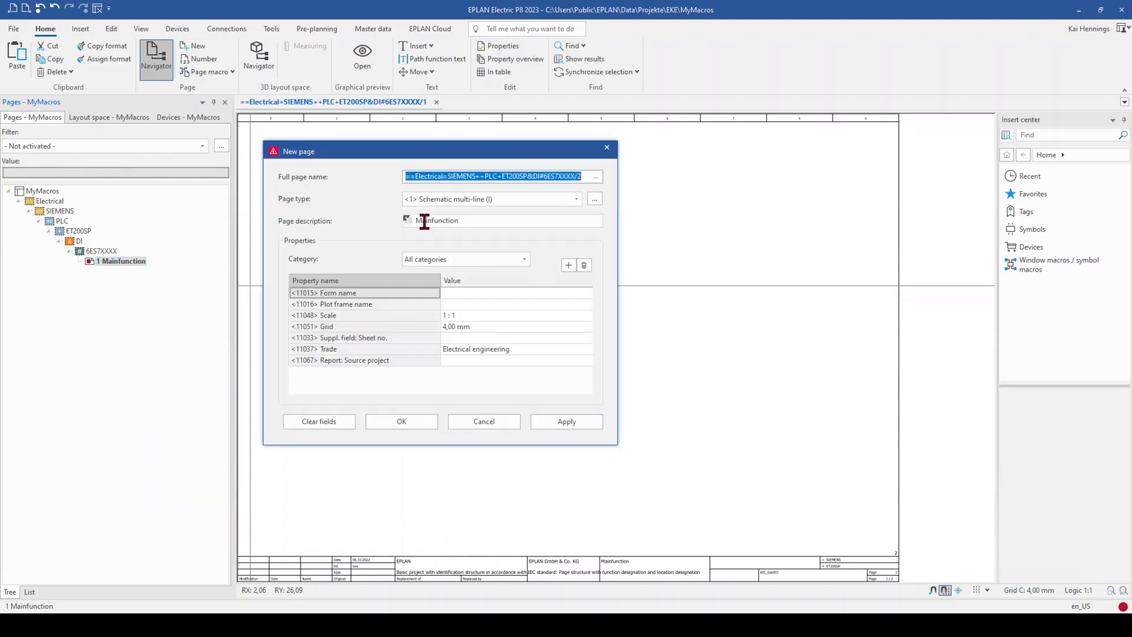
pyautogui.click(575, 200)
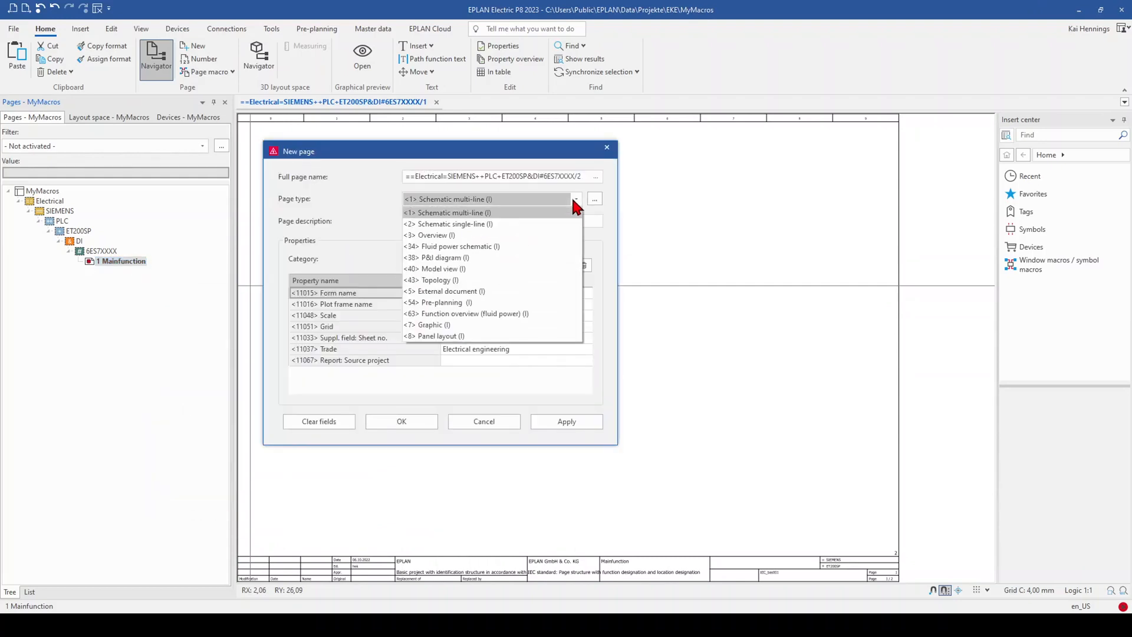
pyautogui.click(518, 235)
pyautogui.click(480, 222)
pyautogui.moveTo(463, 222); pyautogui.dragTo(324, 224)
pyautogui.write('PLC')
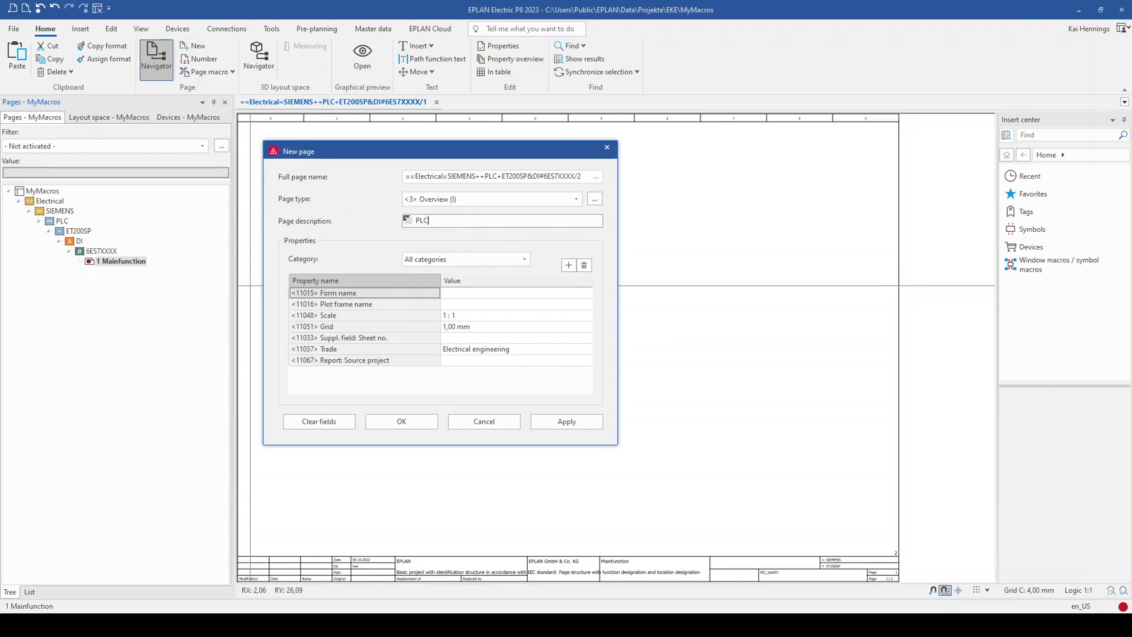
pyautogui.write(' Overview')
pyautogui.click(402, 423)
# Examine how EDS_Macroproject_20211029 structures its macro pages, including the PLC_BOX representation types and the GENERAL branch
pyautogui.click(114, 252)
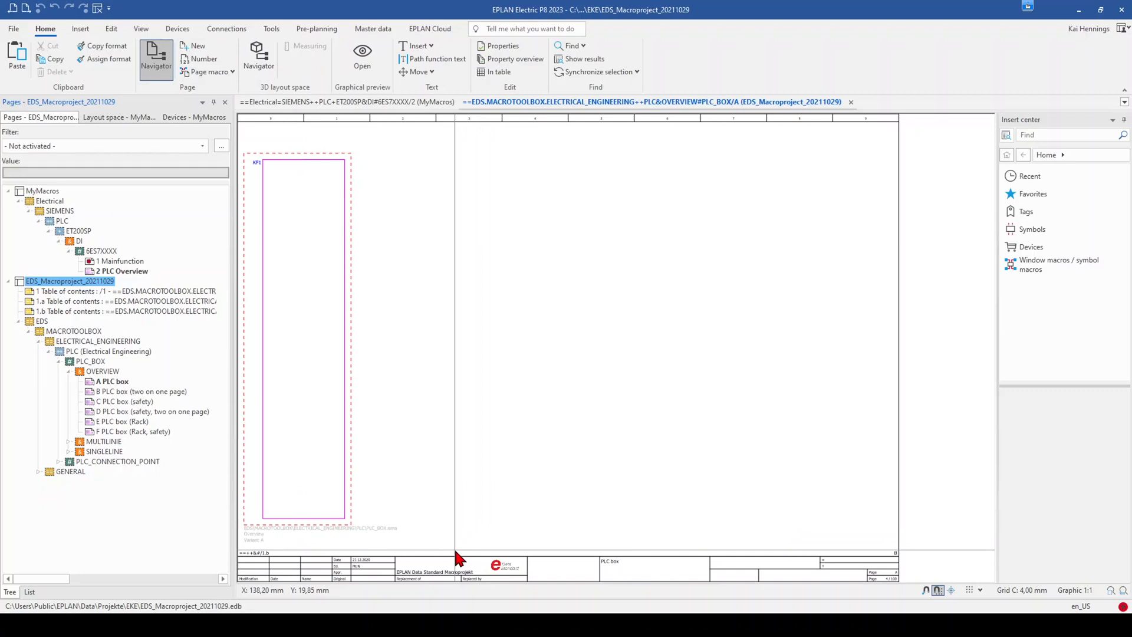
pyautogui.click(43, 321)
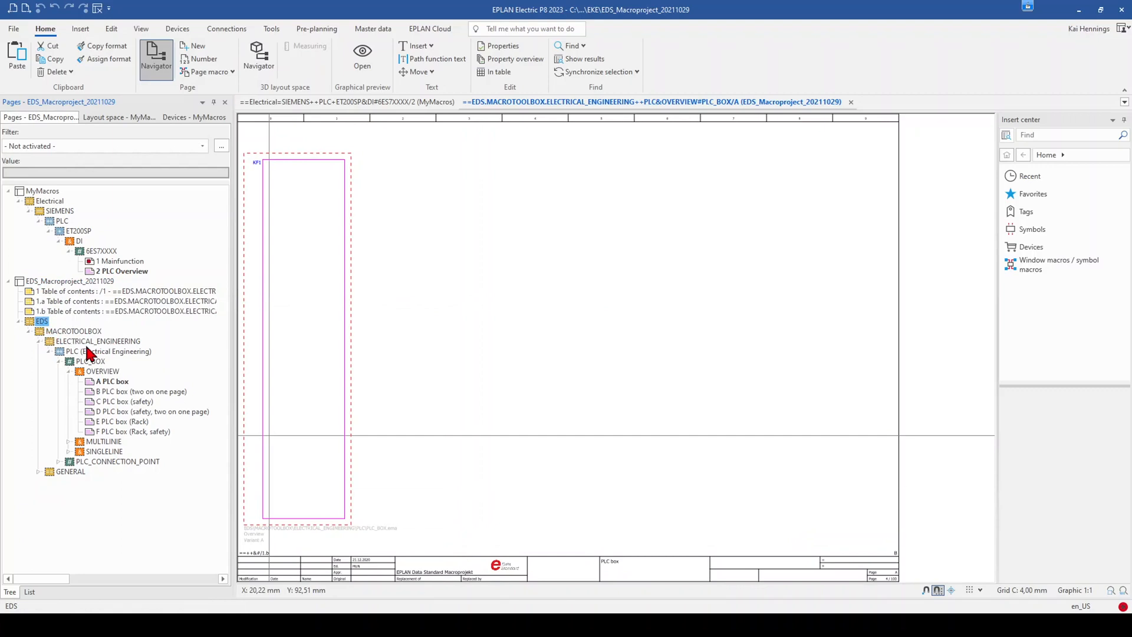
pyautogui.click(109, 342)
pyautogui.click(113, 354)
pyautogui.click(102, 362)
pyautogui.click(109, 373)
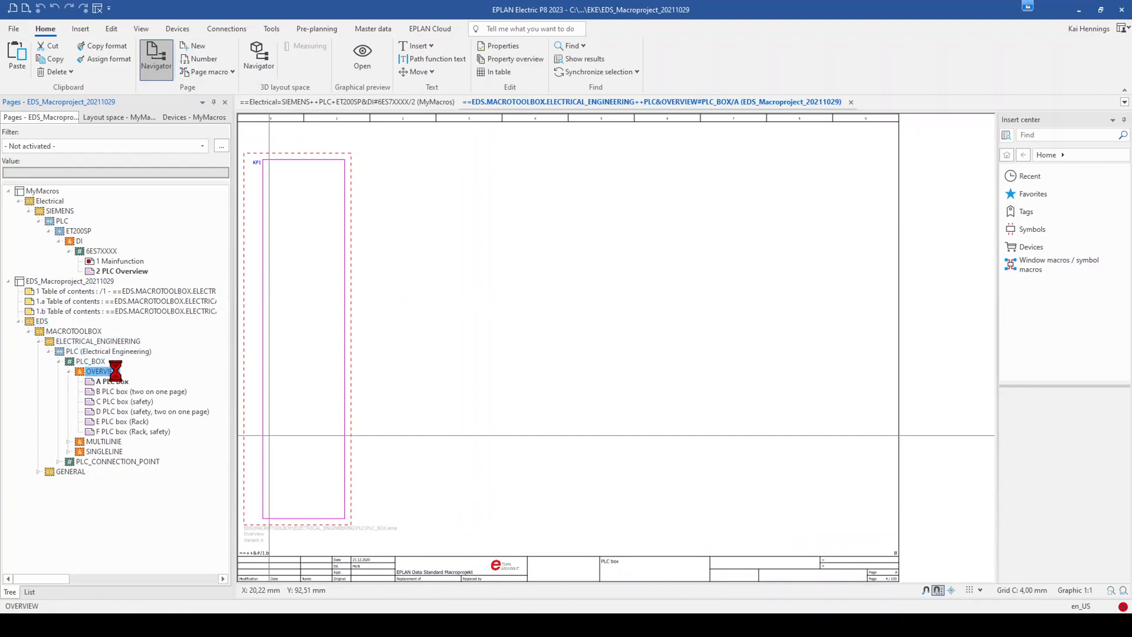
pyautogui.click(69, 442)
pyautogui.click(69, 462)
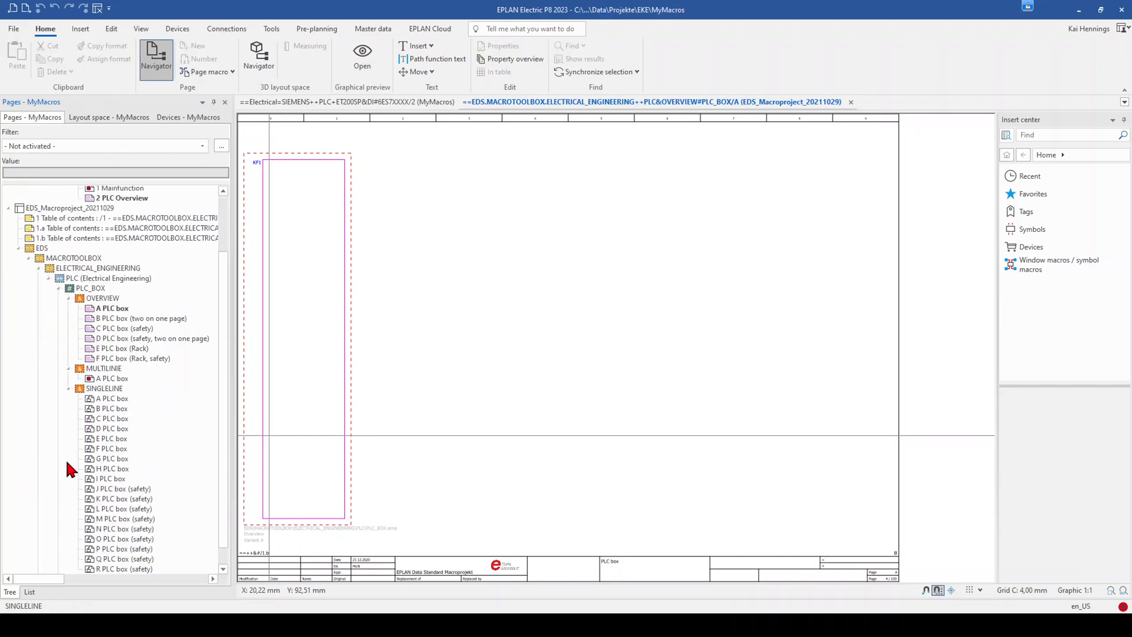
pyautogui.click(69, 379)
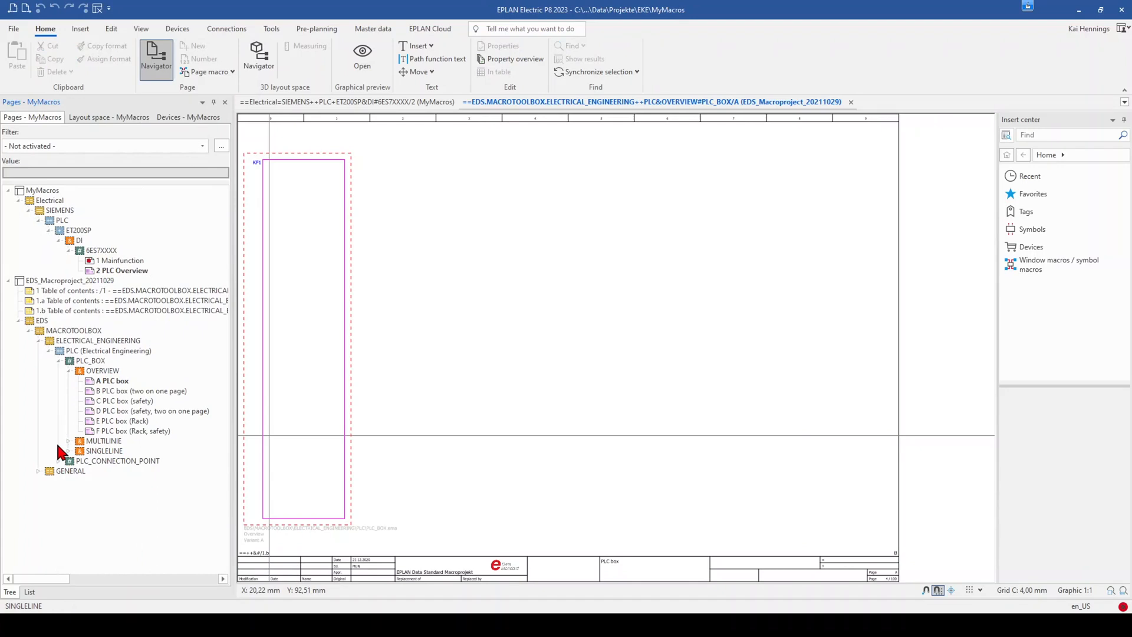
pyautogui.click(37, 470)
pyautogui.click(48, 481)
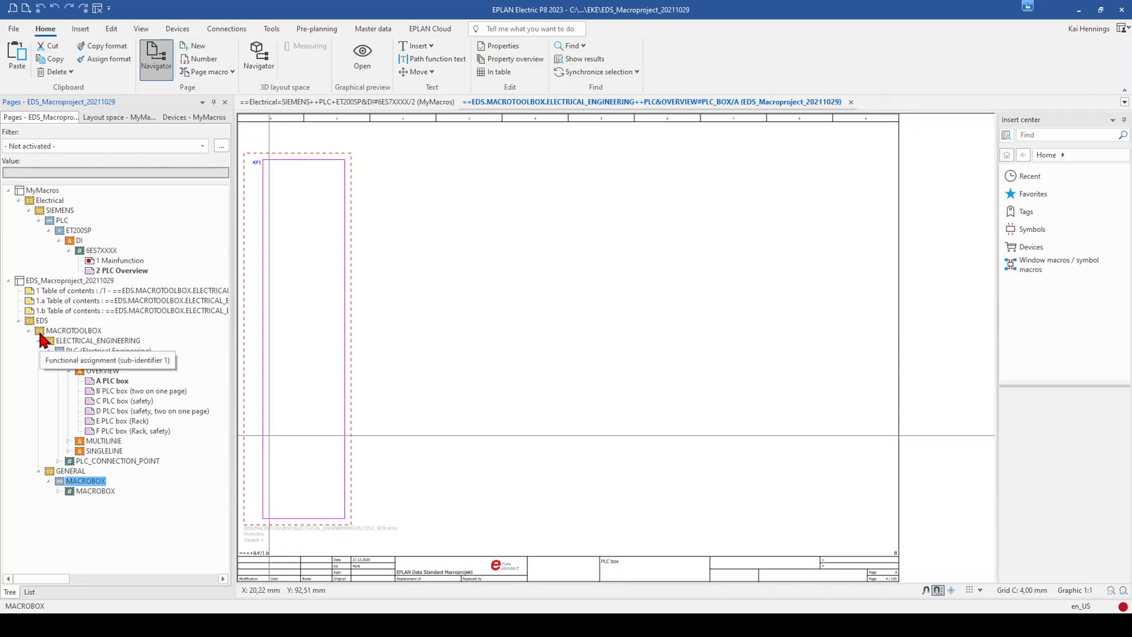
# Inspect the full page name of the A PLC box overview page in its page properties and close them unchanged
pyautogui.rightClick(112, 382)
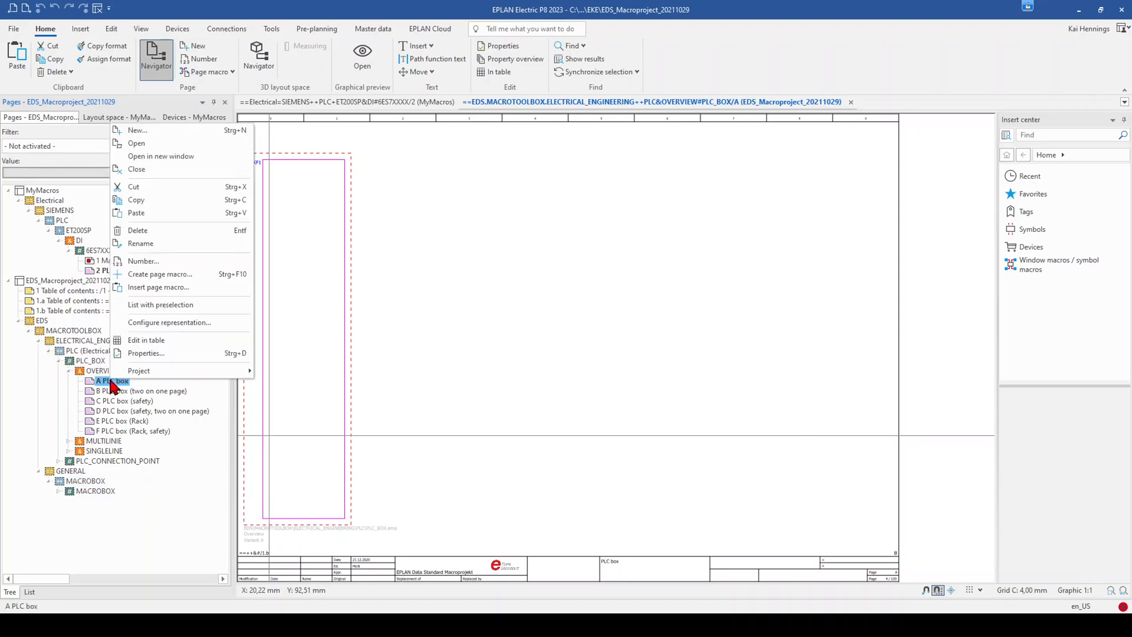
pyautogui.click(145, 354)
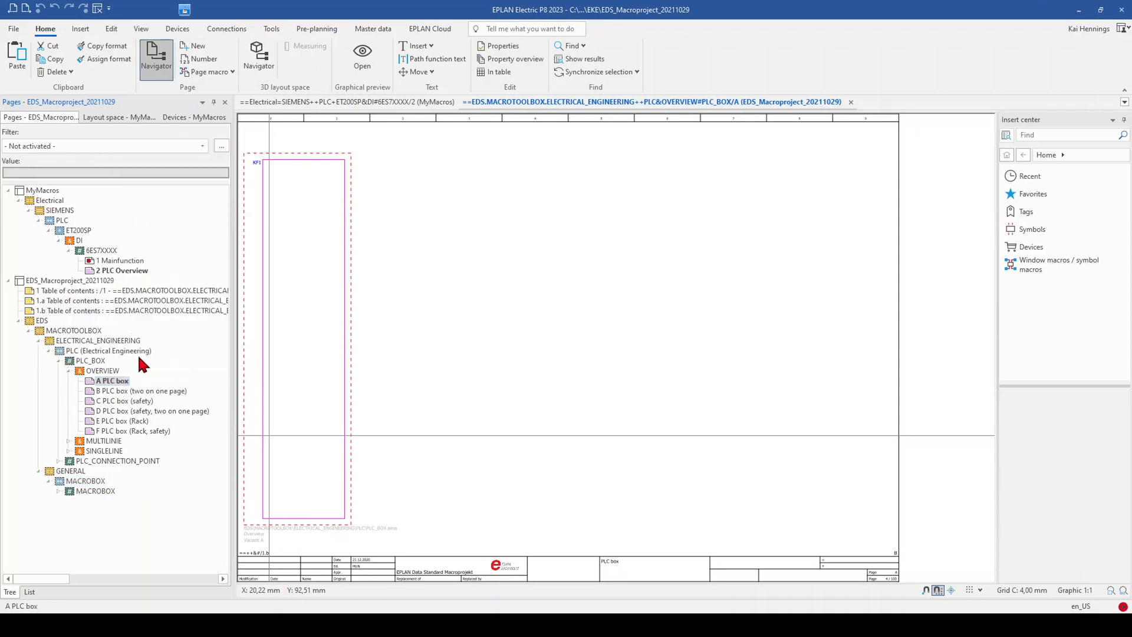
pyautogui.click(643, 165)
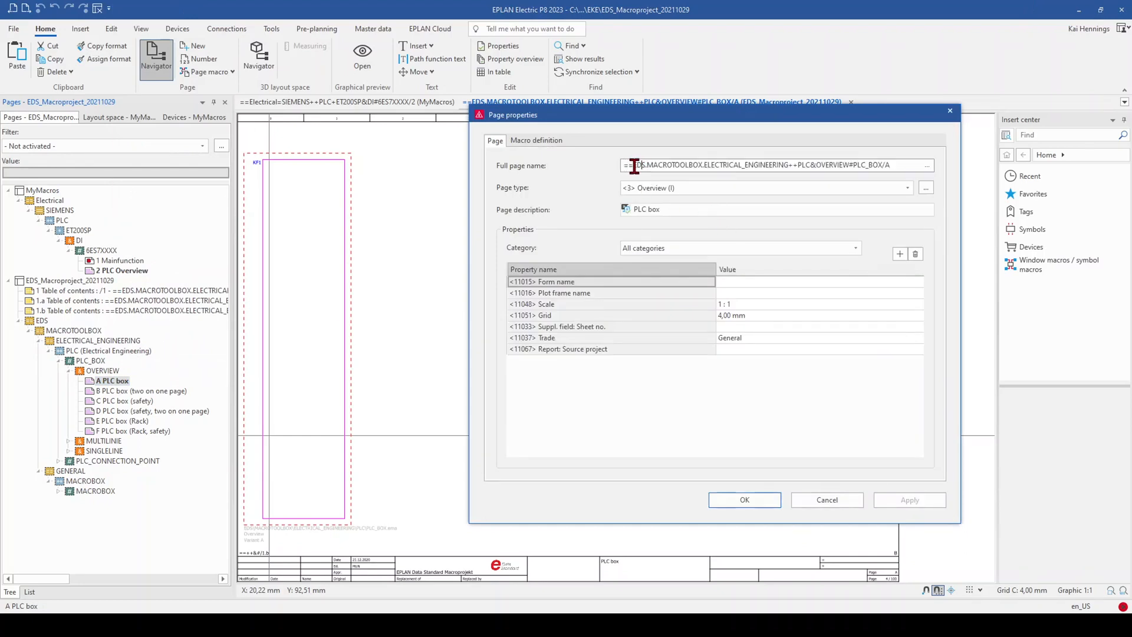
pyautogui.moveTo(641, 165); pyautogui.dragTo(648, 166)
pyautogui.click(826, 501)
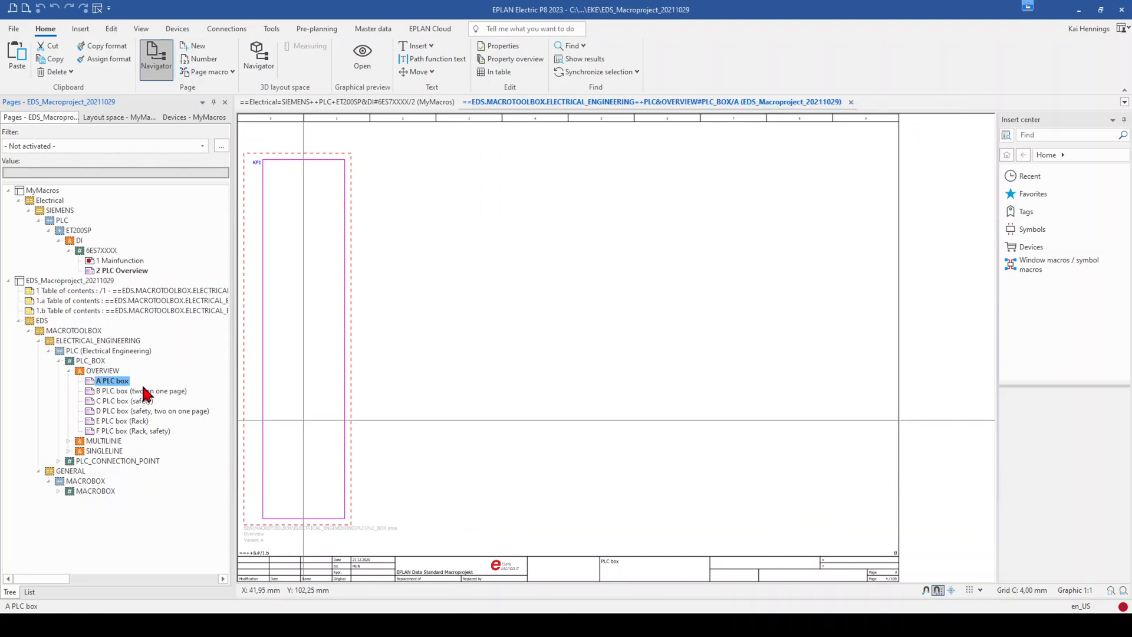
pyautogui.click(83, 331)
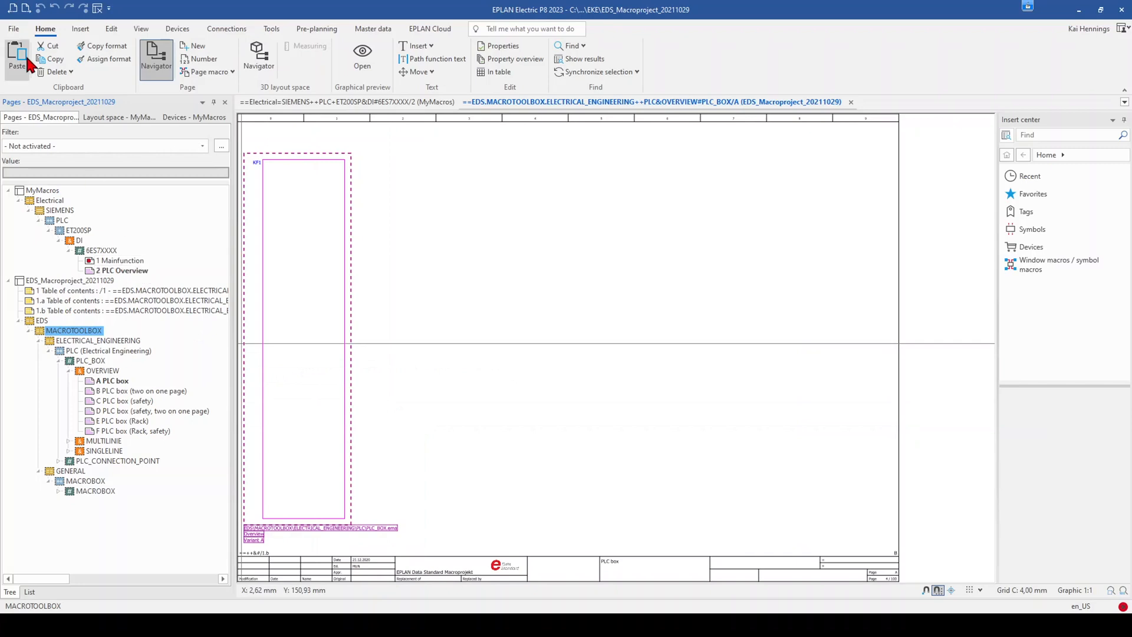
# Open the MyMacros graphical editing settings for representation in macro projects and review the display mode options for block properties
pyautogui.click(14, 29)
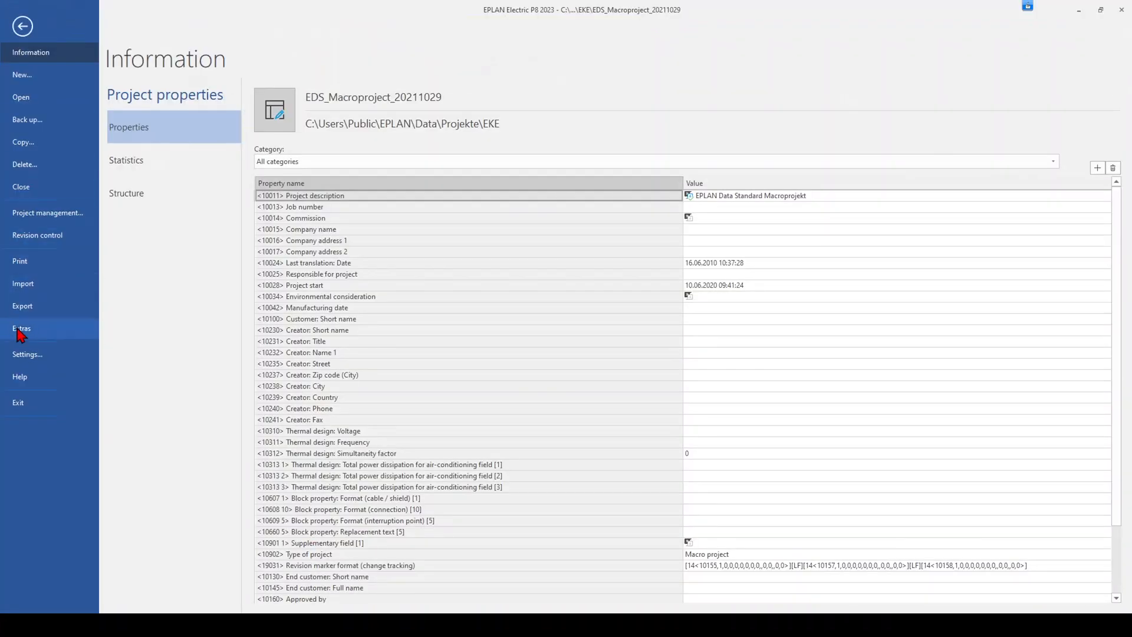
pyautogui.click(23, 354)
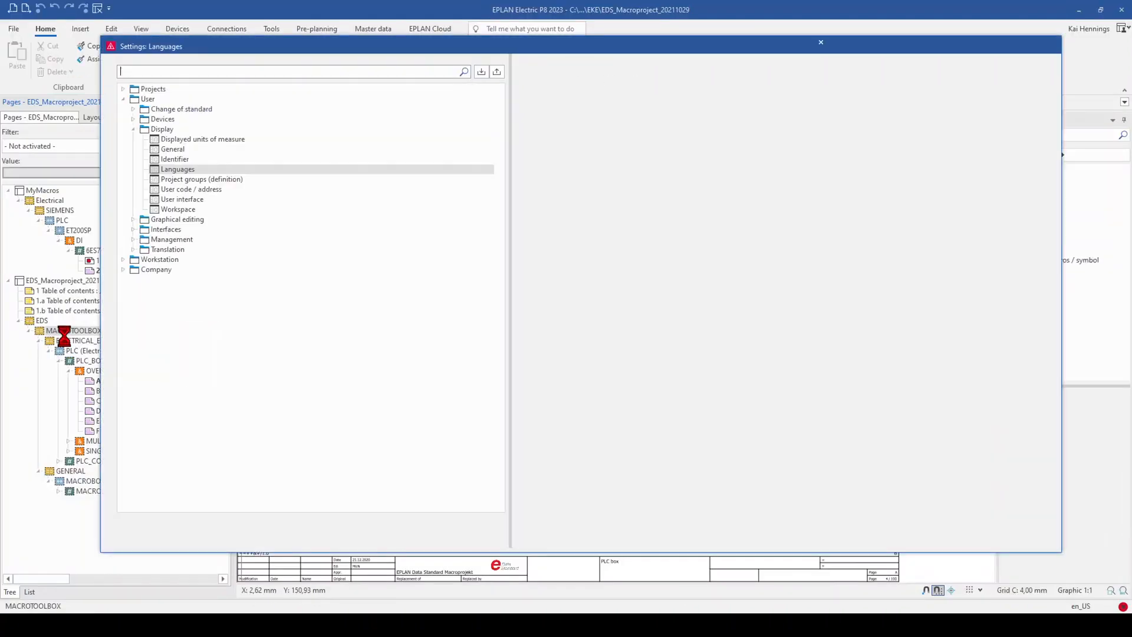
pyautogui.doubleClick(128, 89)
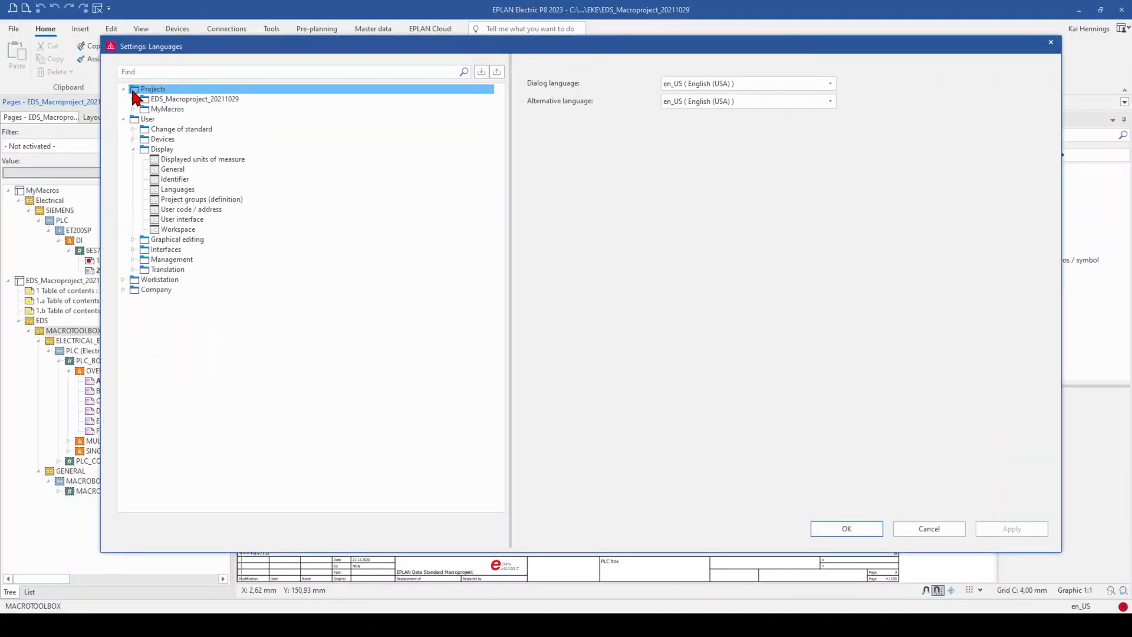
pyautogui.doubleClick(134, 110)
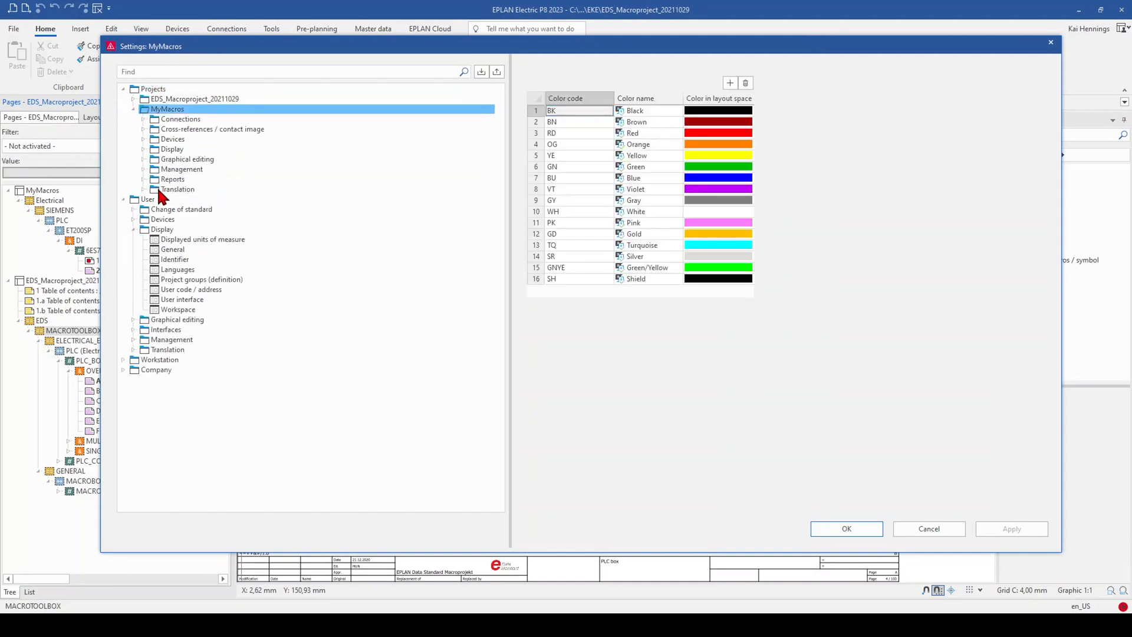
pyautogui.doubleClick(143, 160)
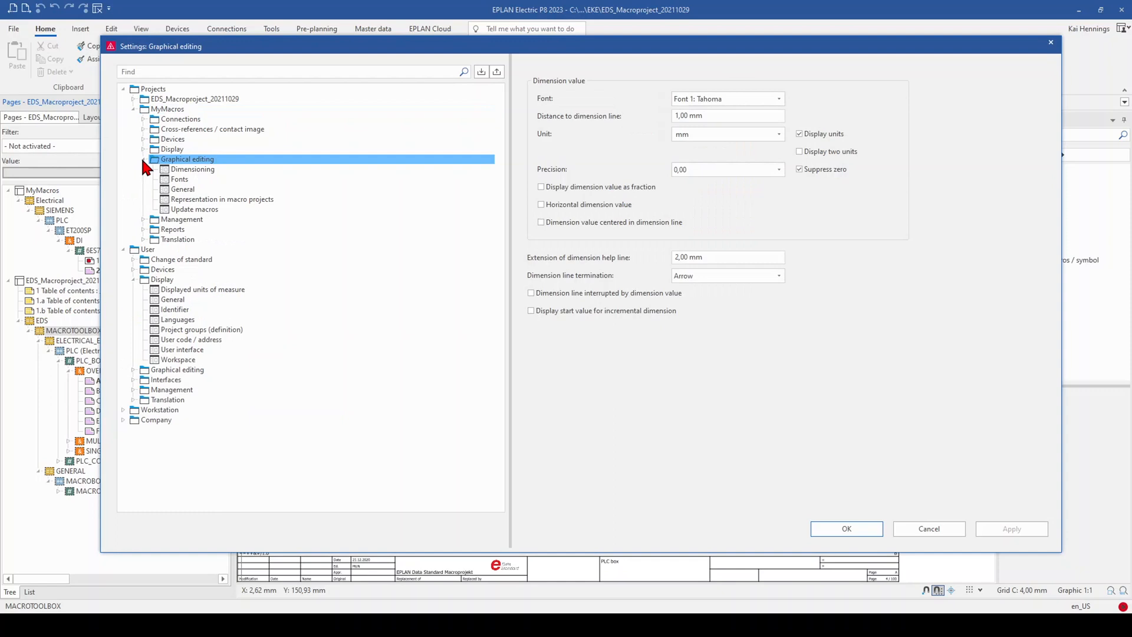
pyautogui.click(222, 201)
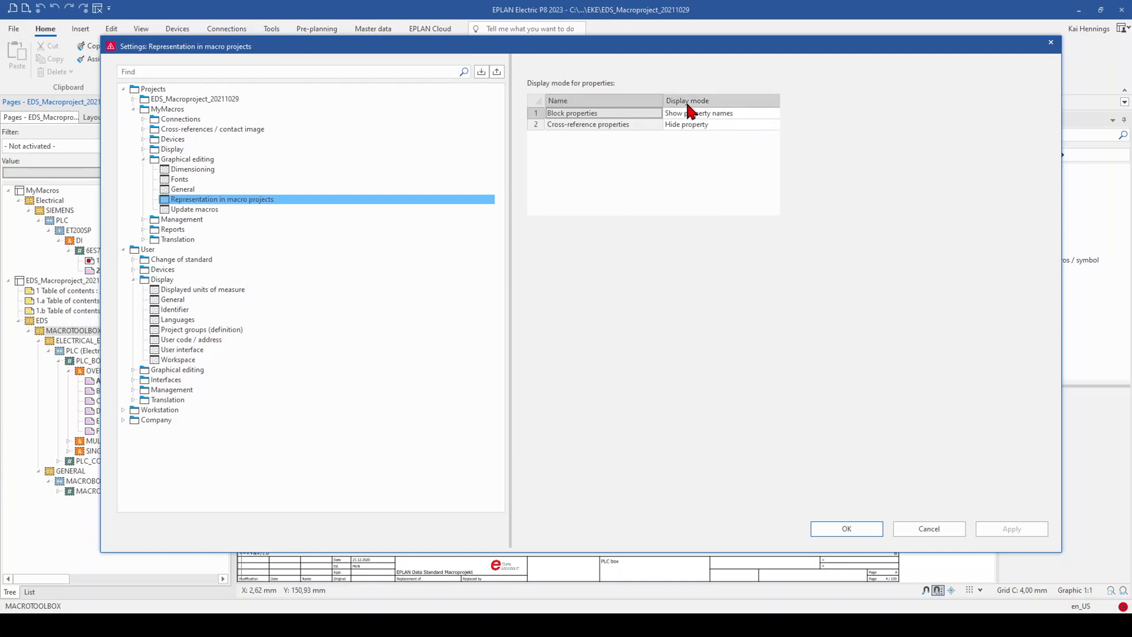
pyautogui.click(767, 112)
pyautogui.click(776, 113)
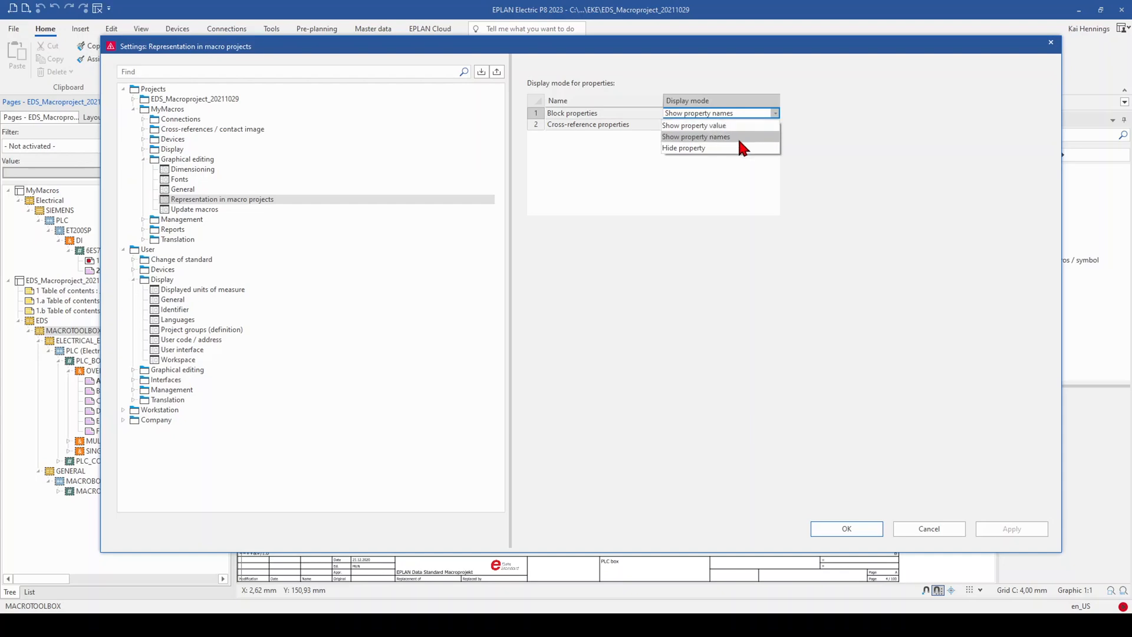
pyautogui.click(719, 185)
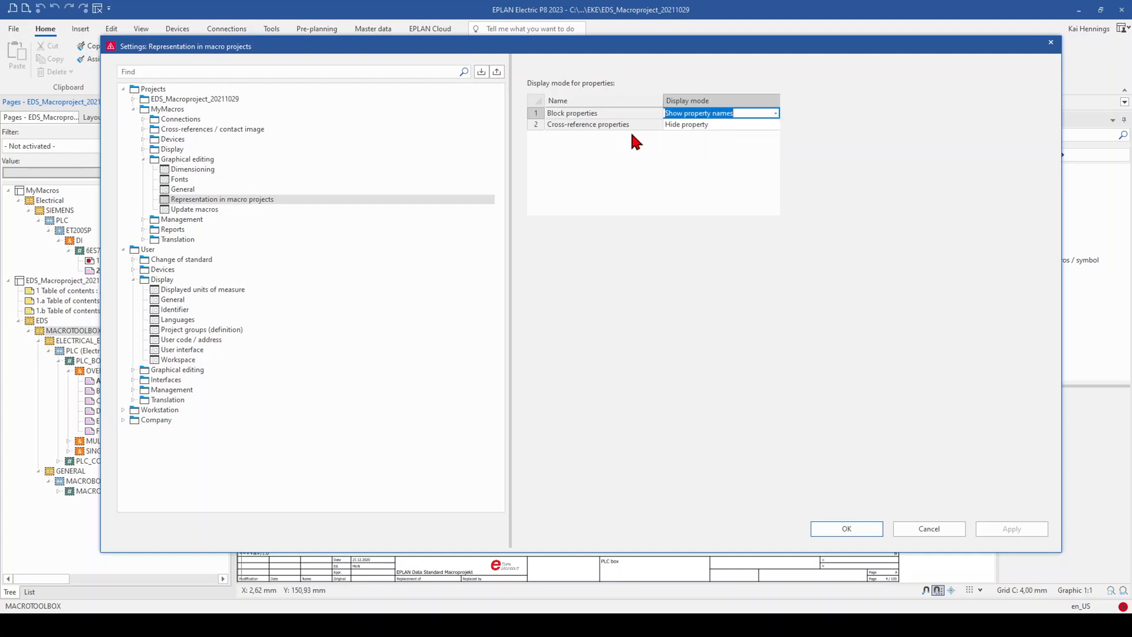